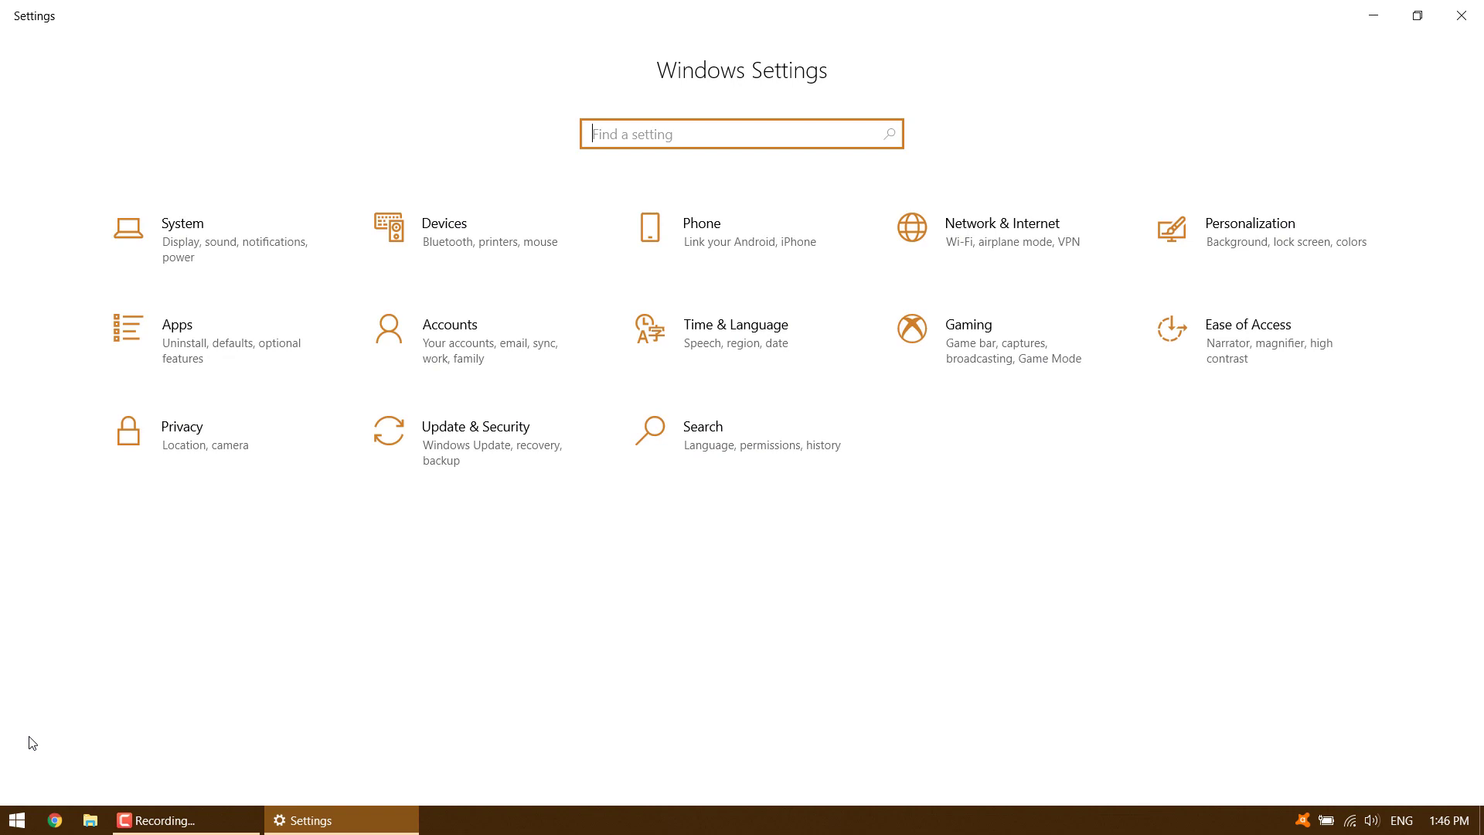
Open the System category from the Settings home page
left_click(226, 265)
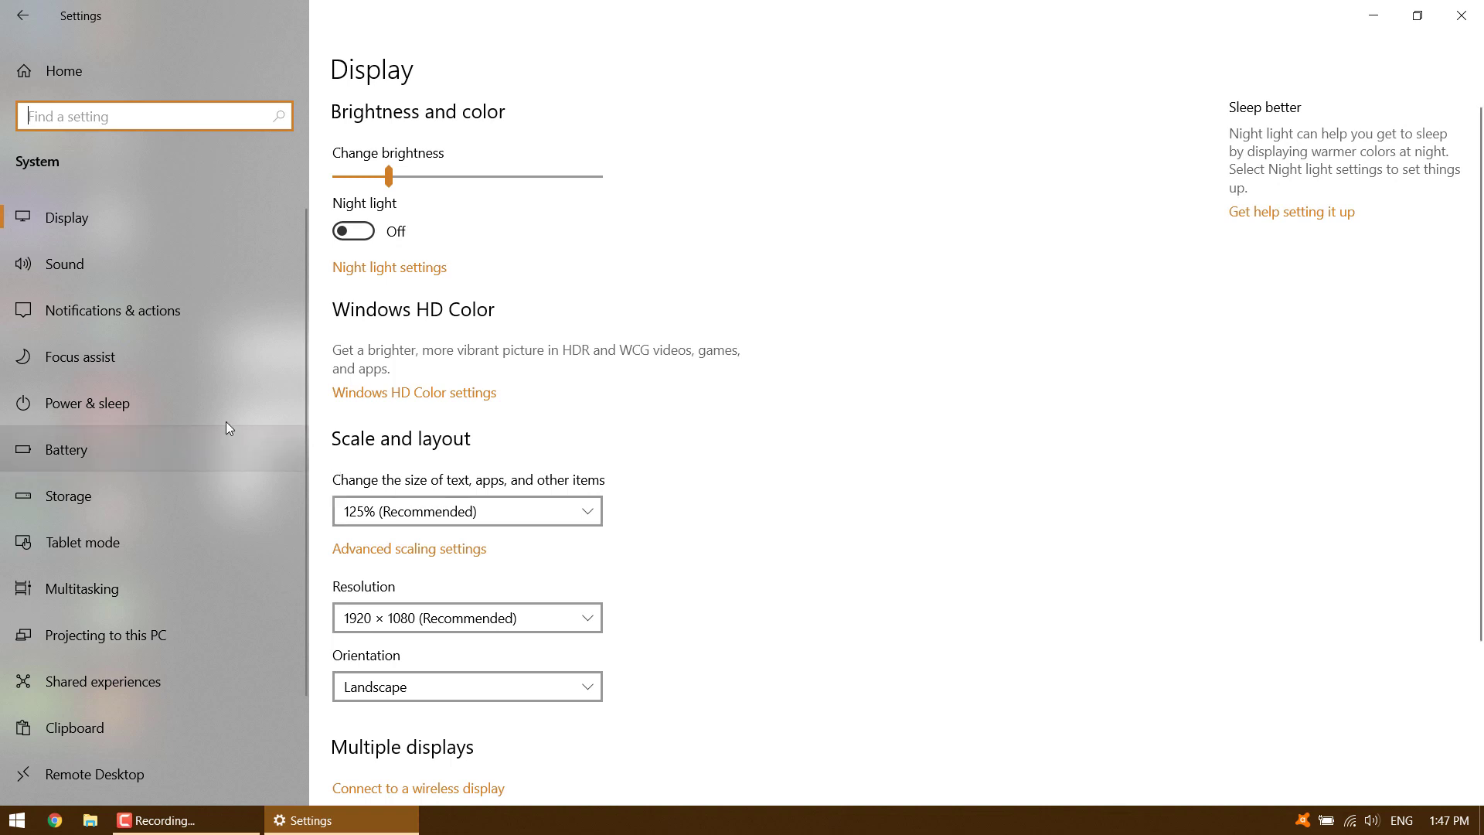
Go to Power & sleep and open Additional power settings in Control Panel
left_click(206, 409)
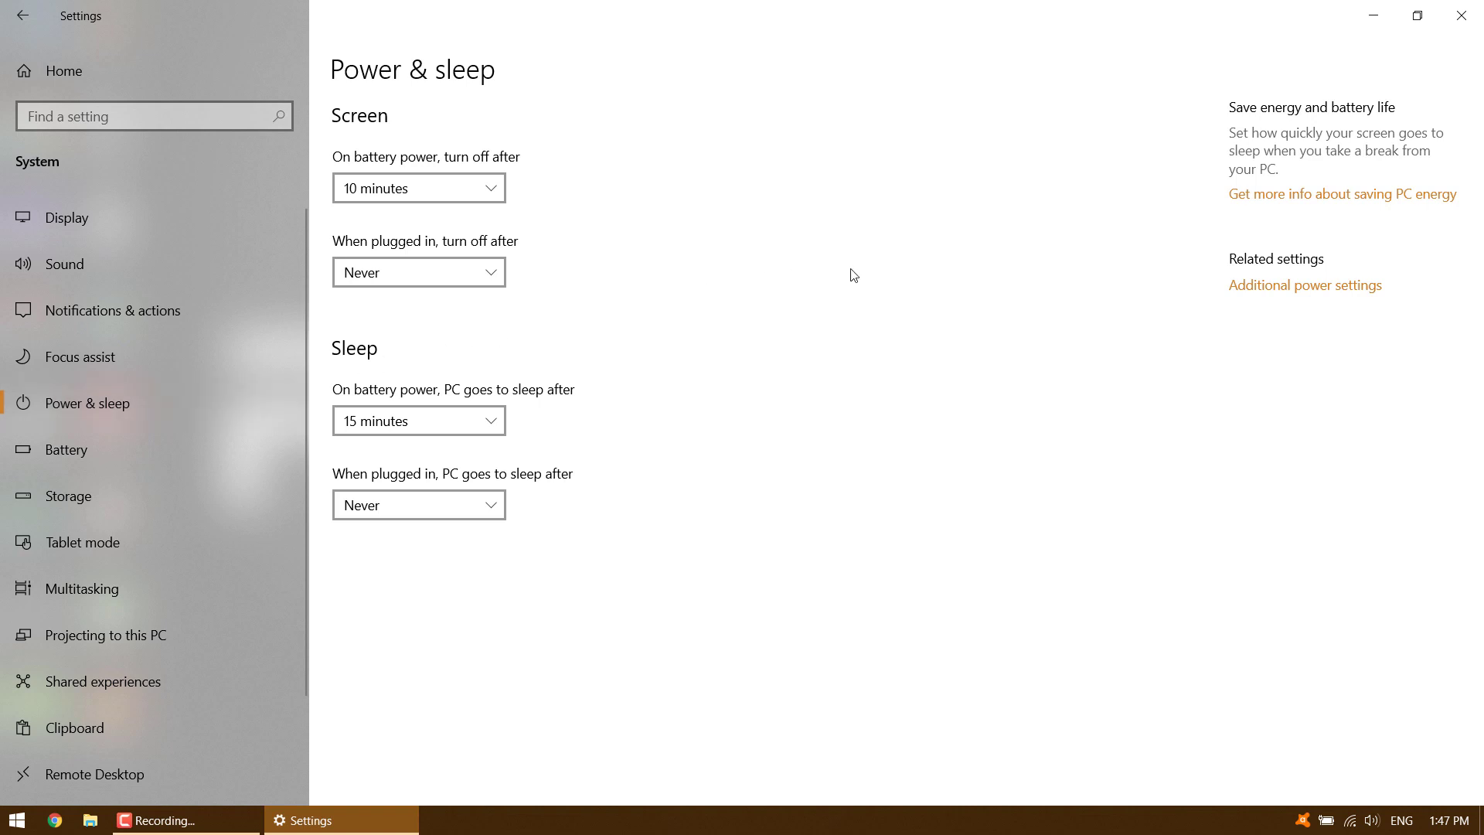
left_click(1249, 298)
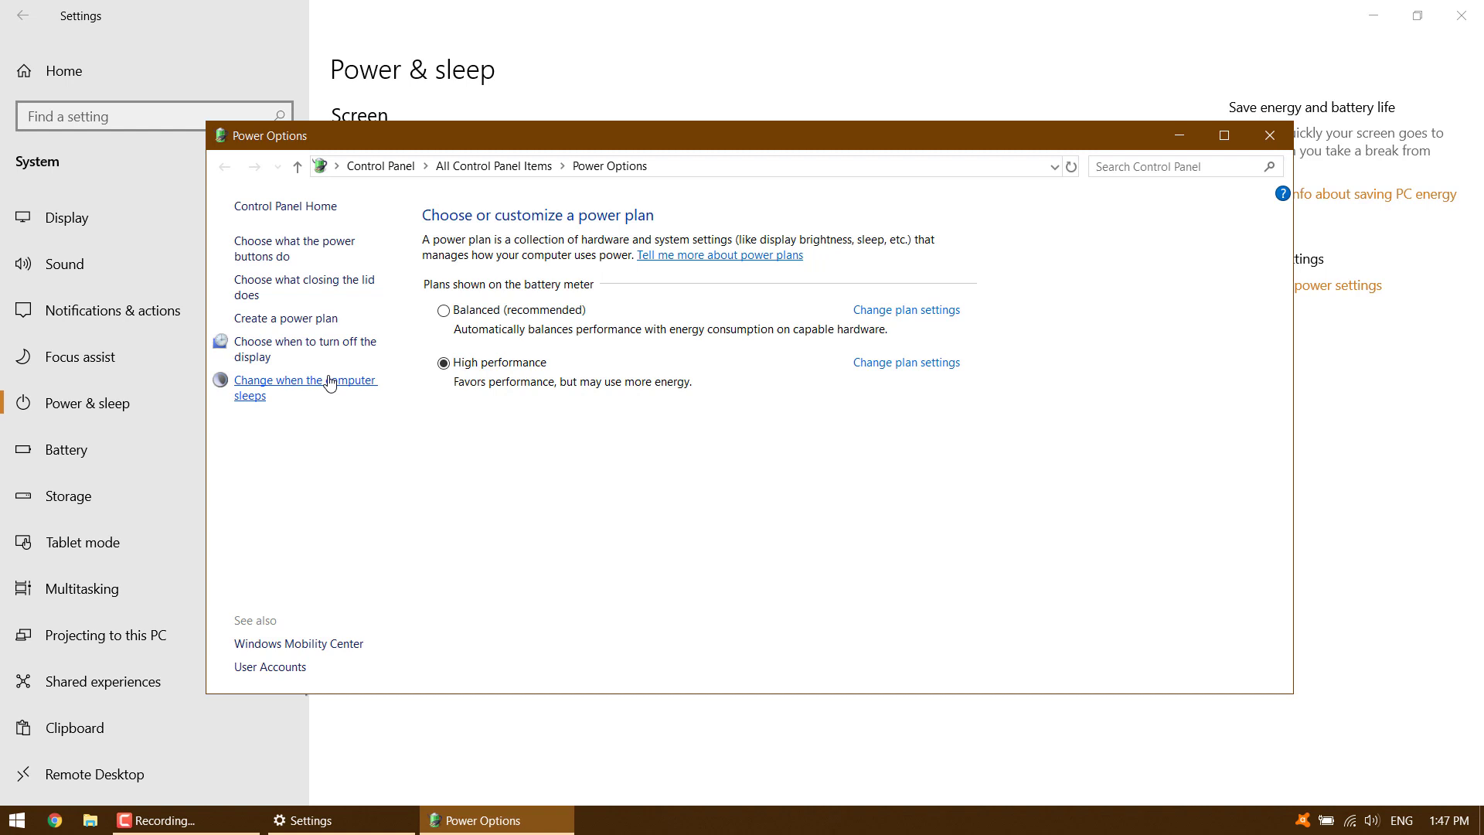
Turn off fast startup in the power button settings and save the change
left_click(287, 245)
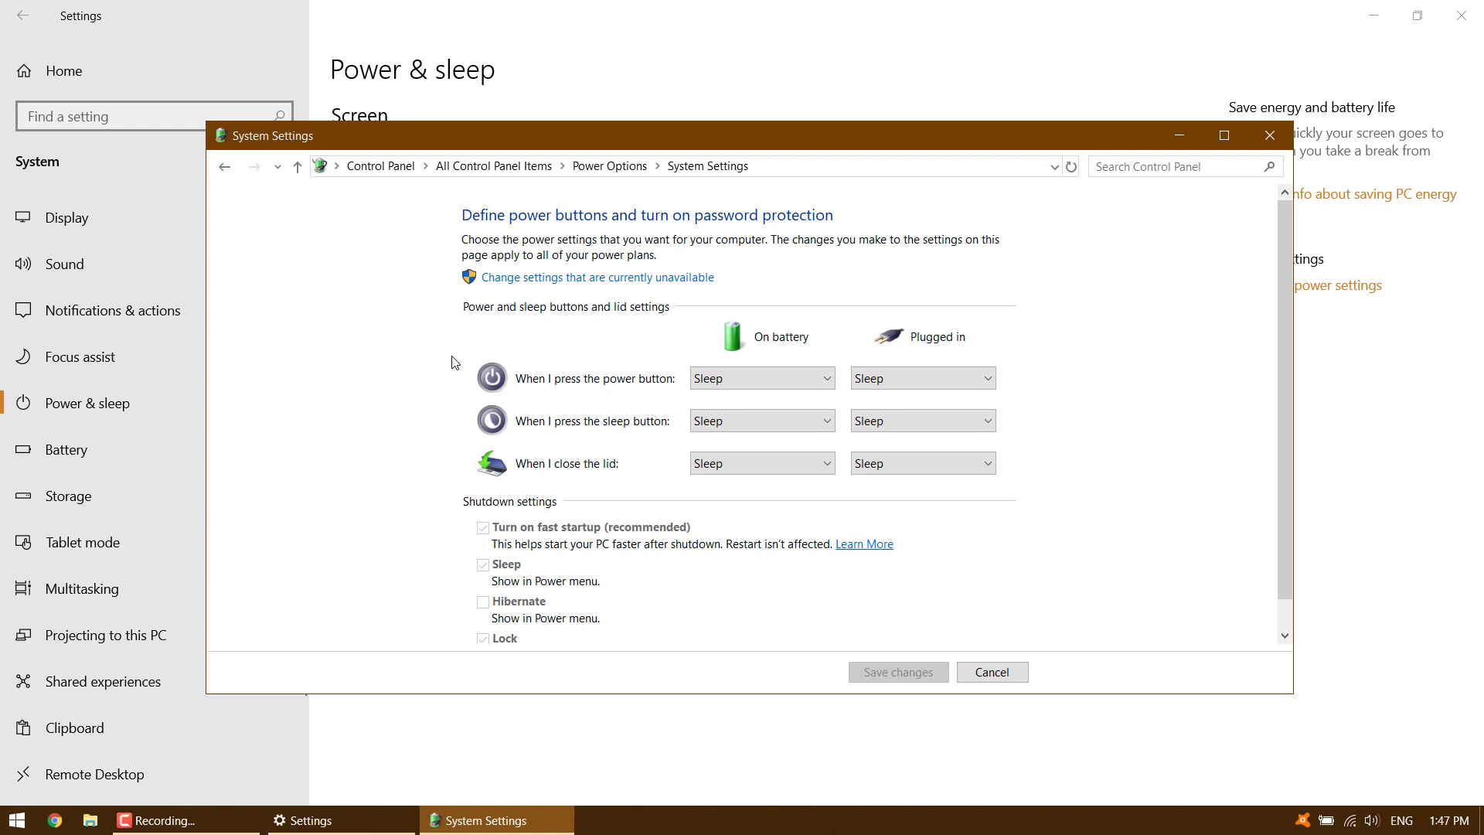
left_click(564, 280)
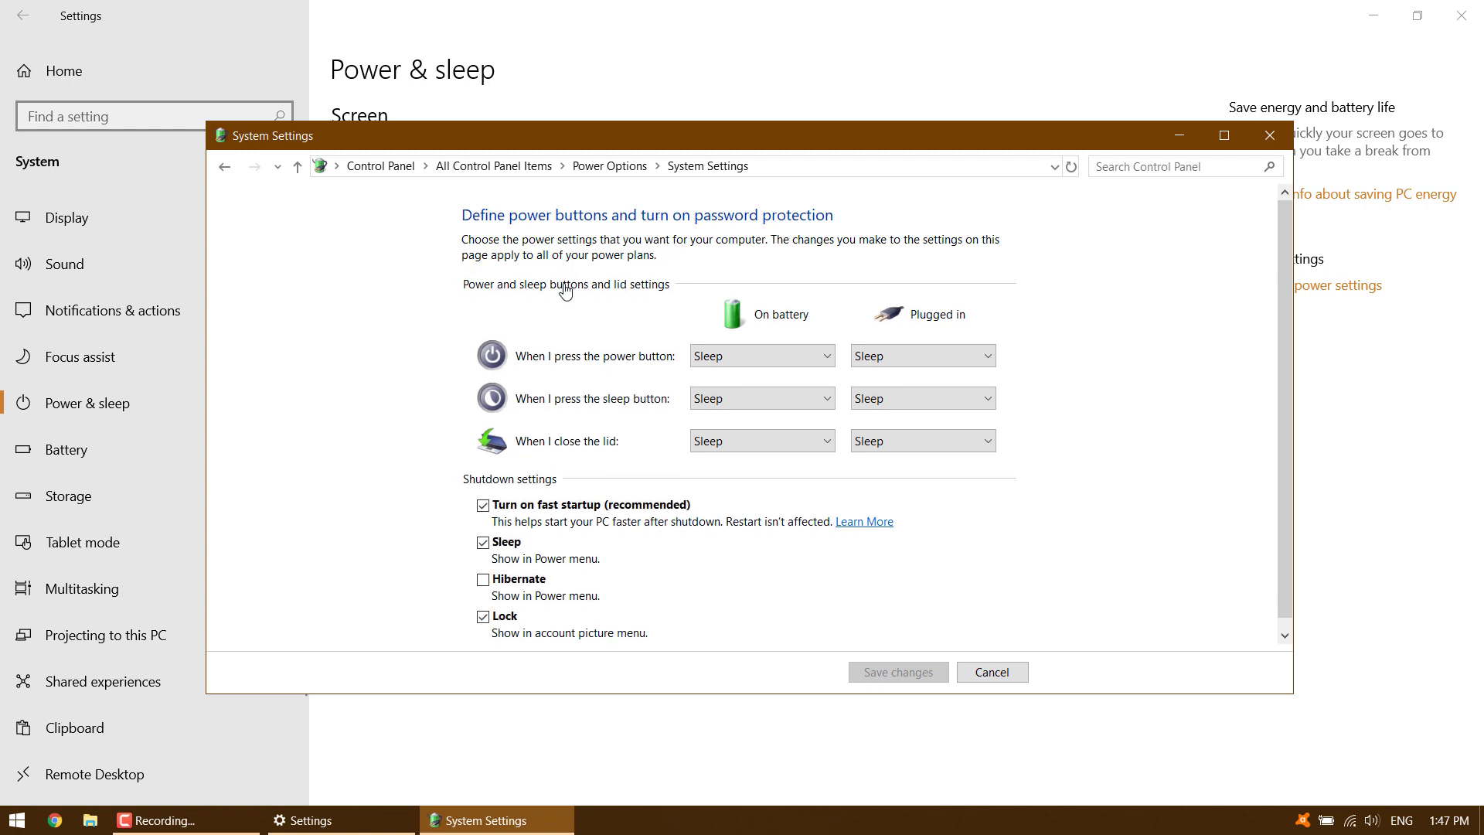
left_click(483, 507)
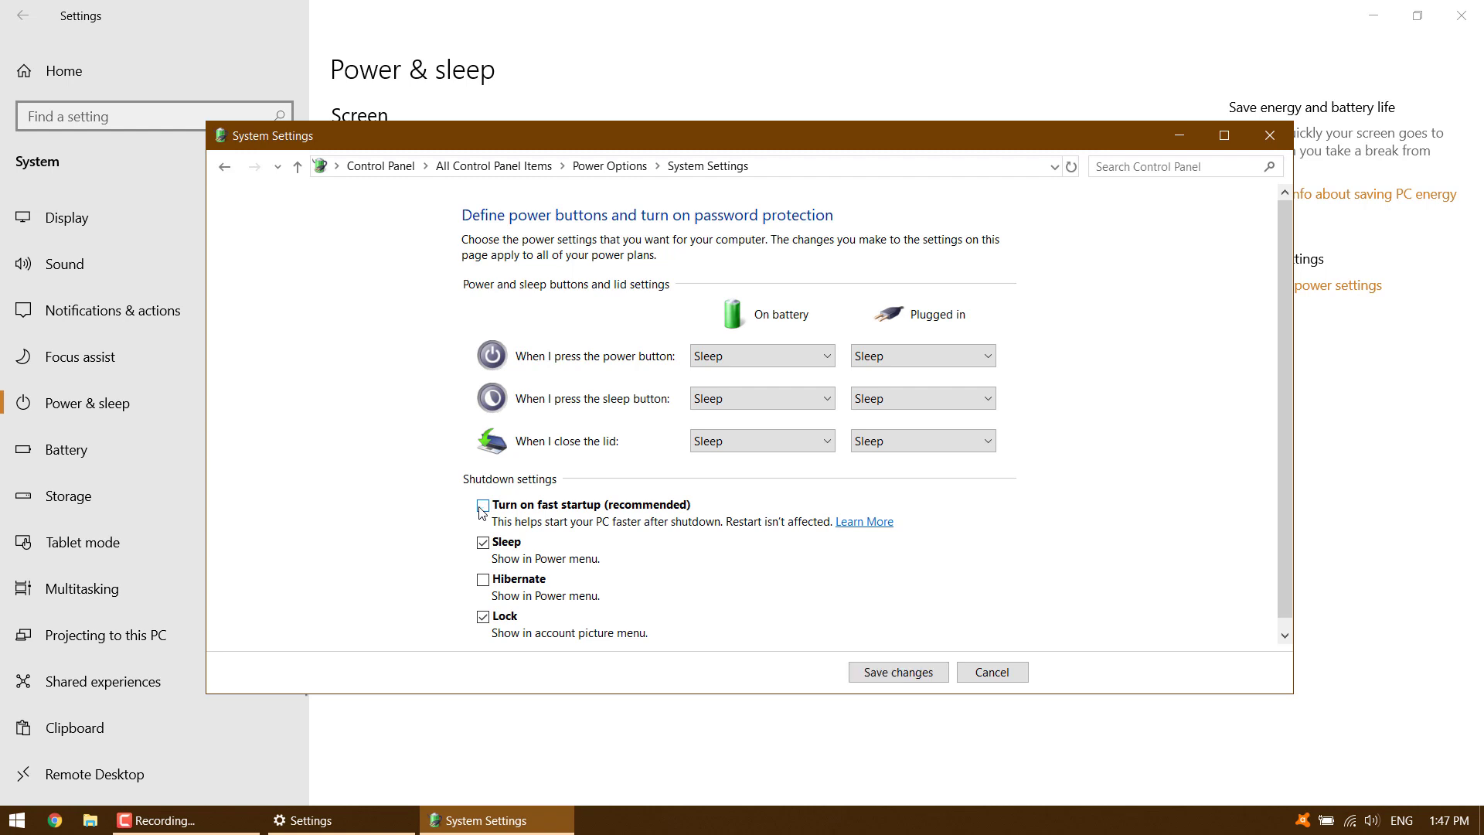
left_click(879, 673)
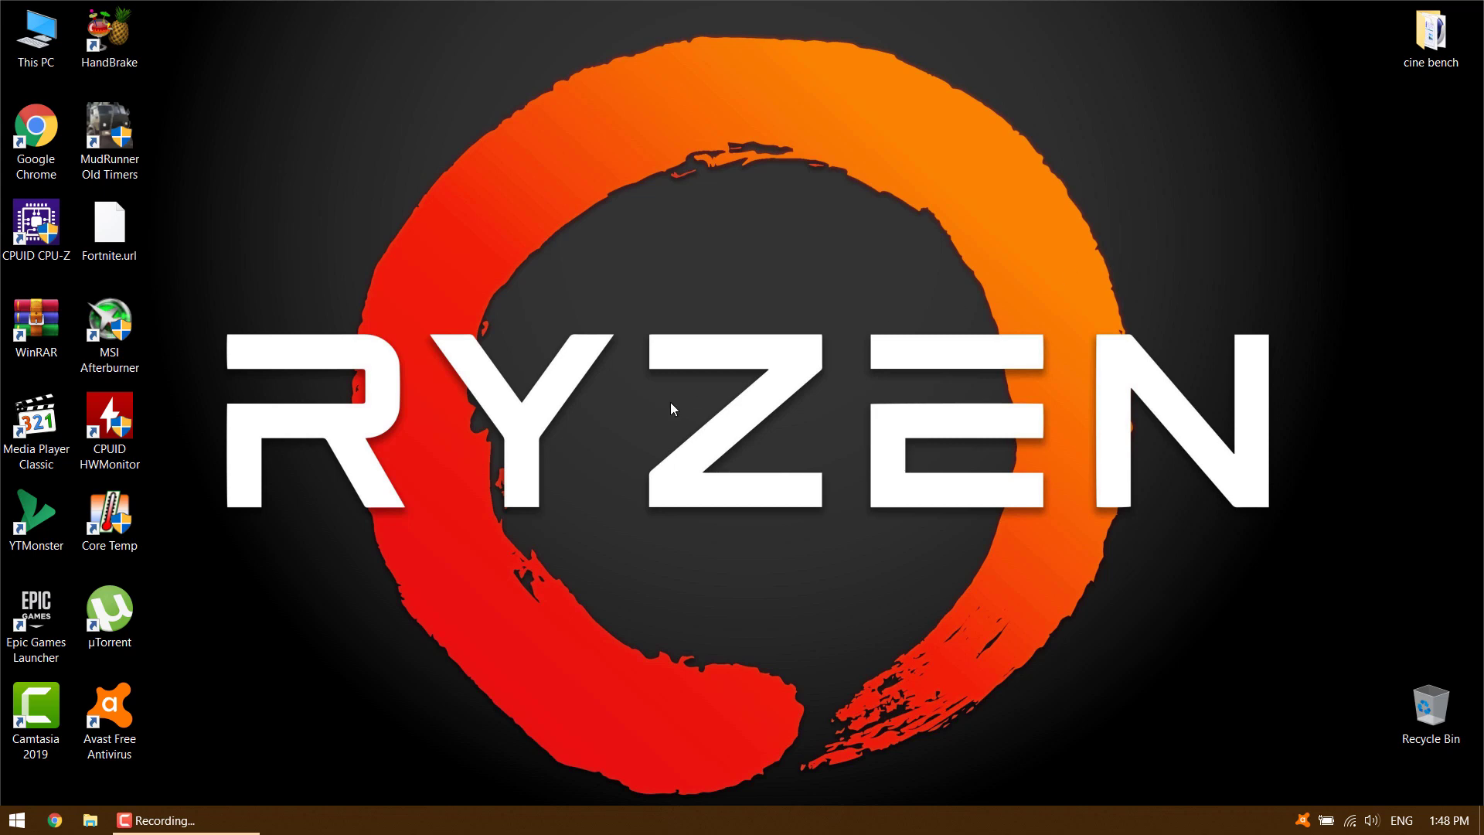
Search Start for 'performance' and open Adjust the appearance and performance of Windows
left_click(17, 820)
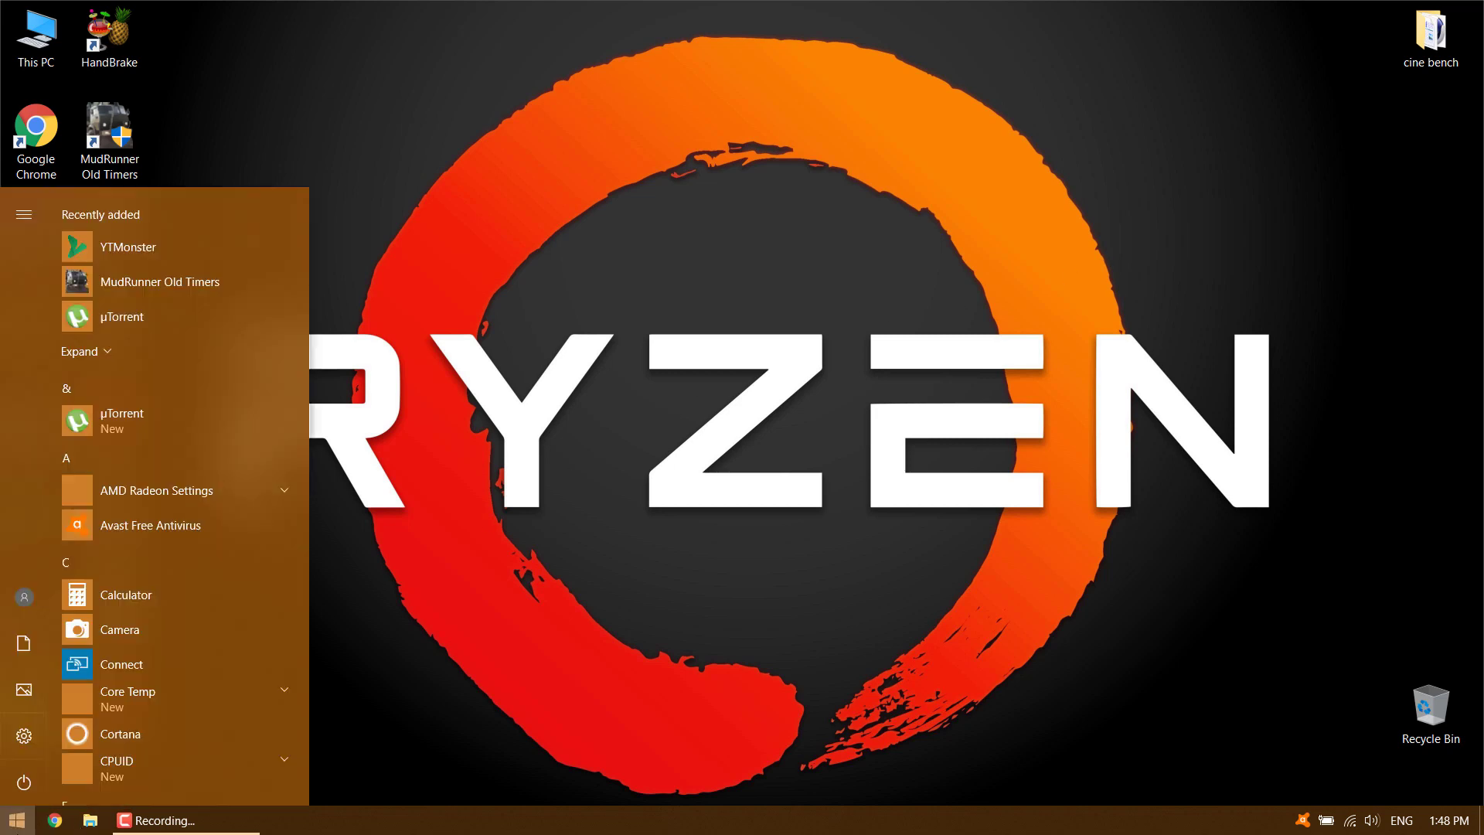
type("p")
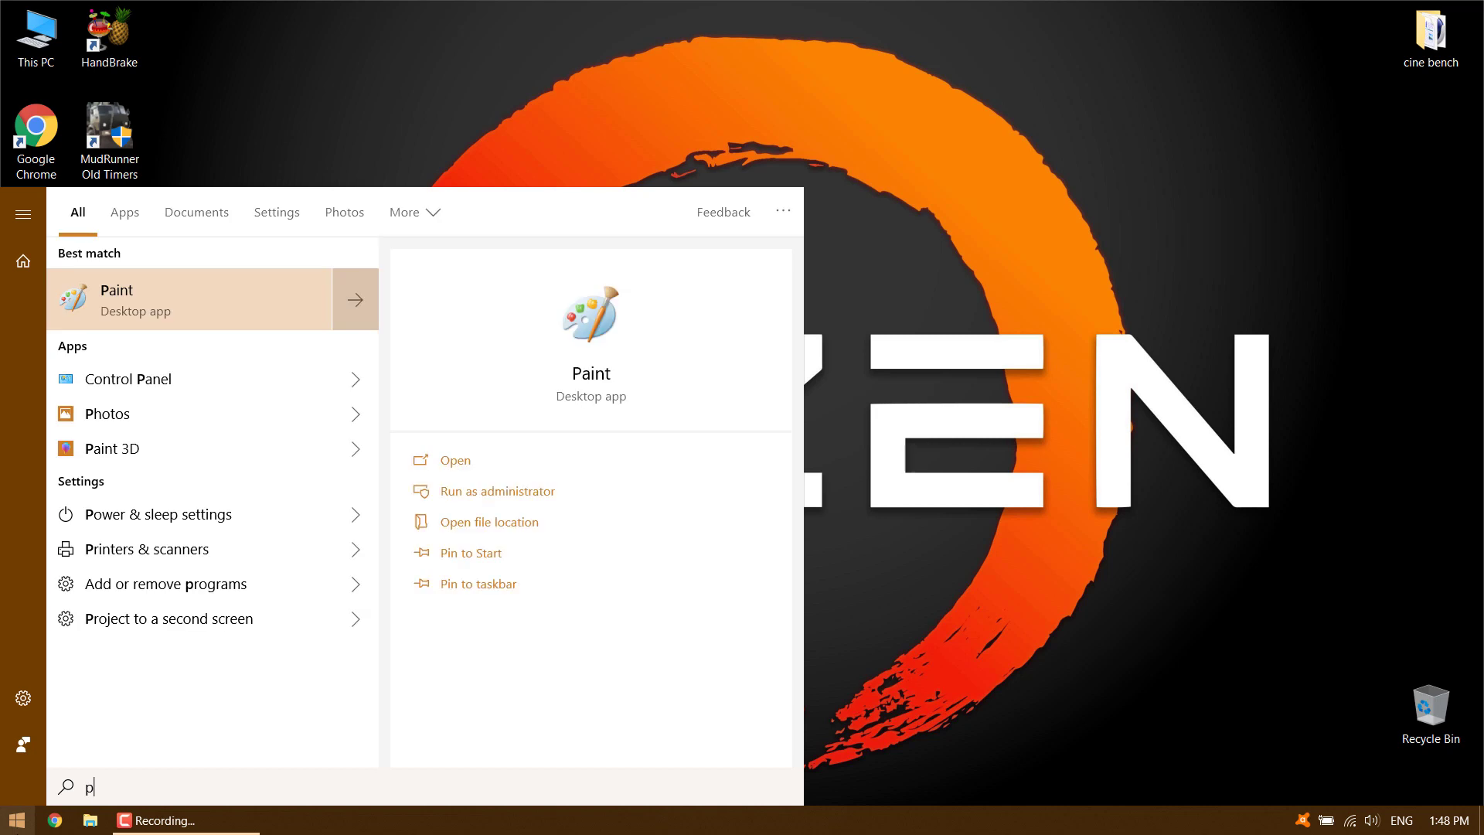
type("erfo")
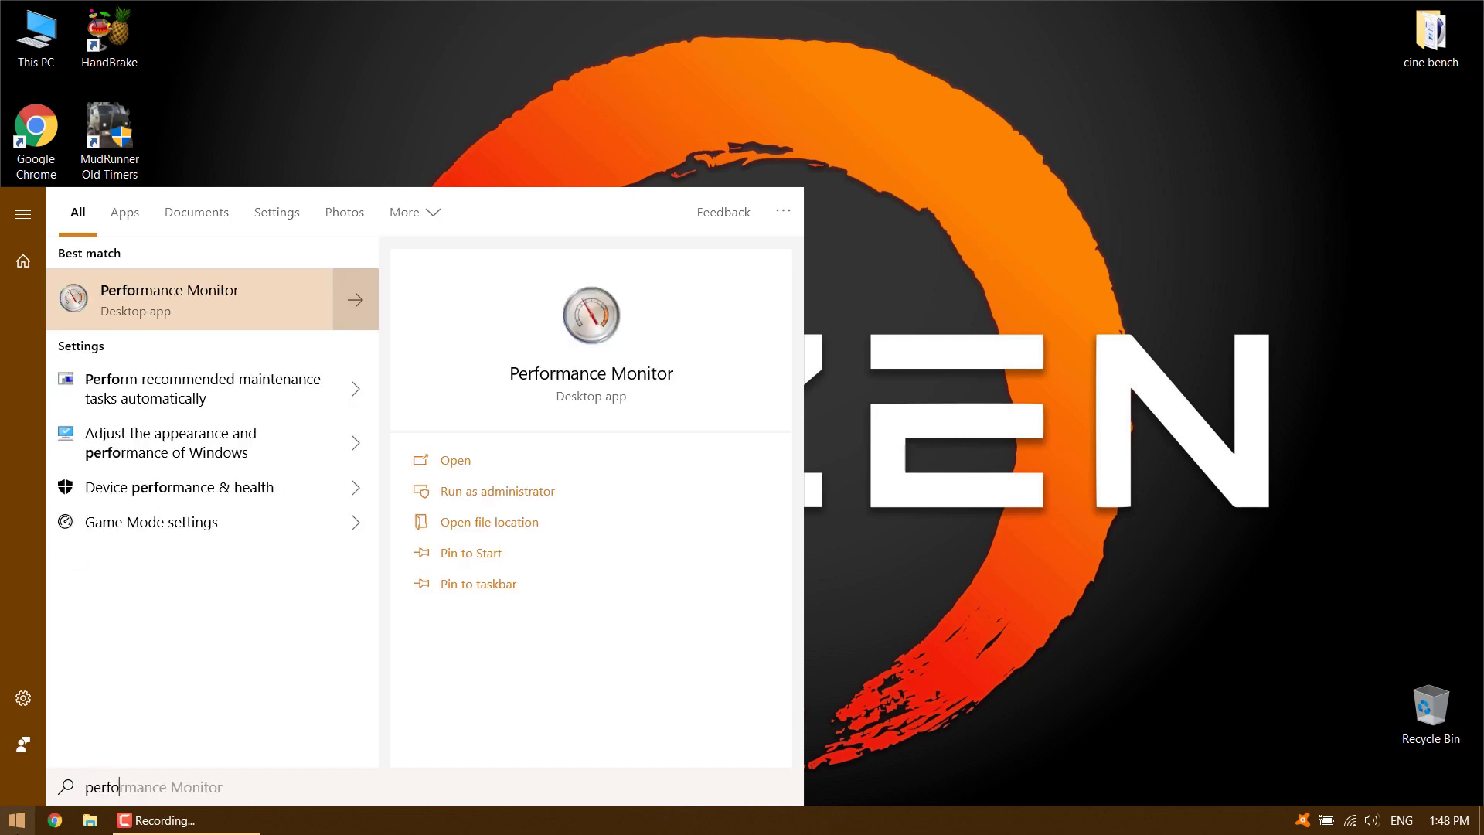
type("rma")
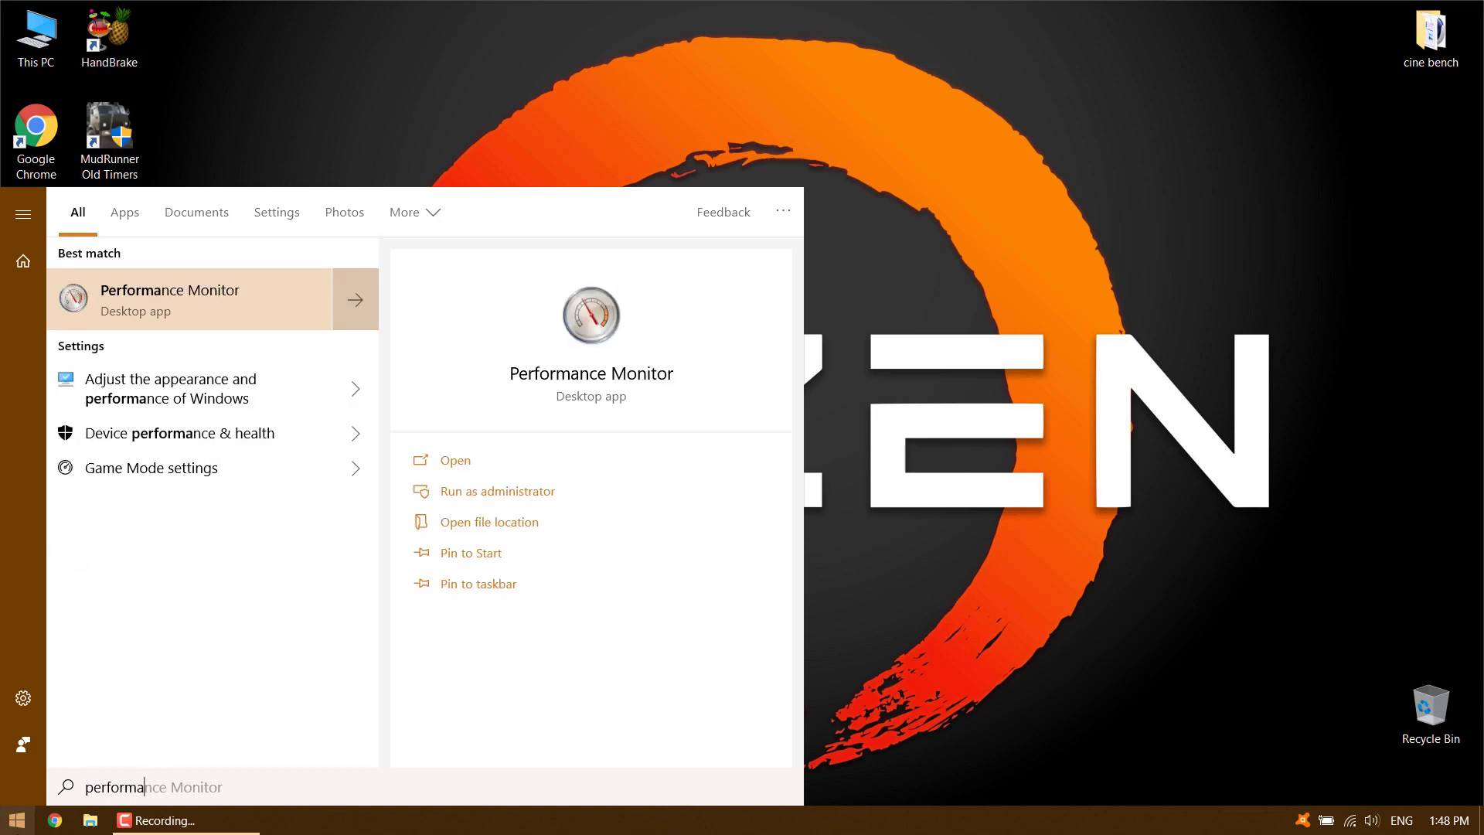
type("nce")
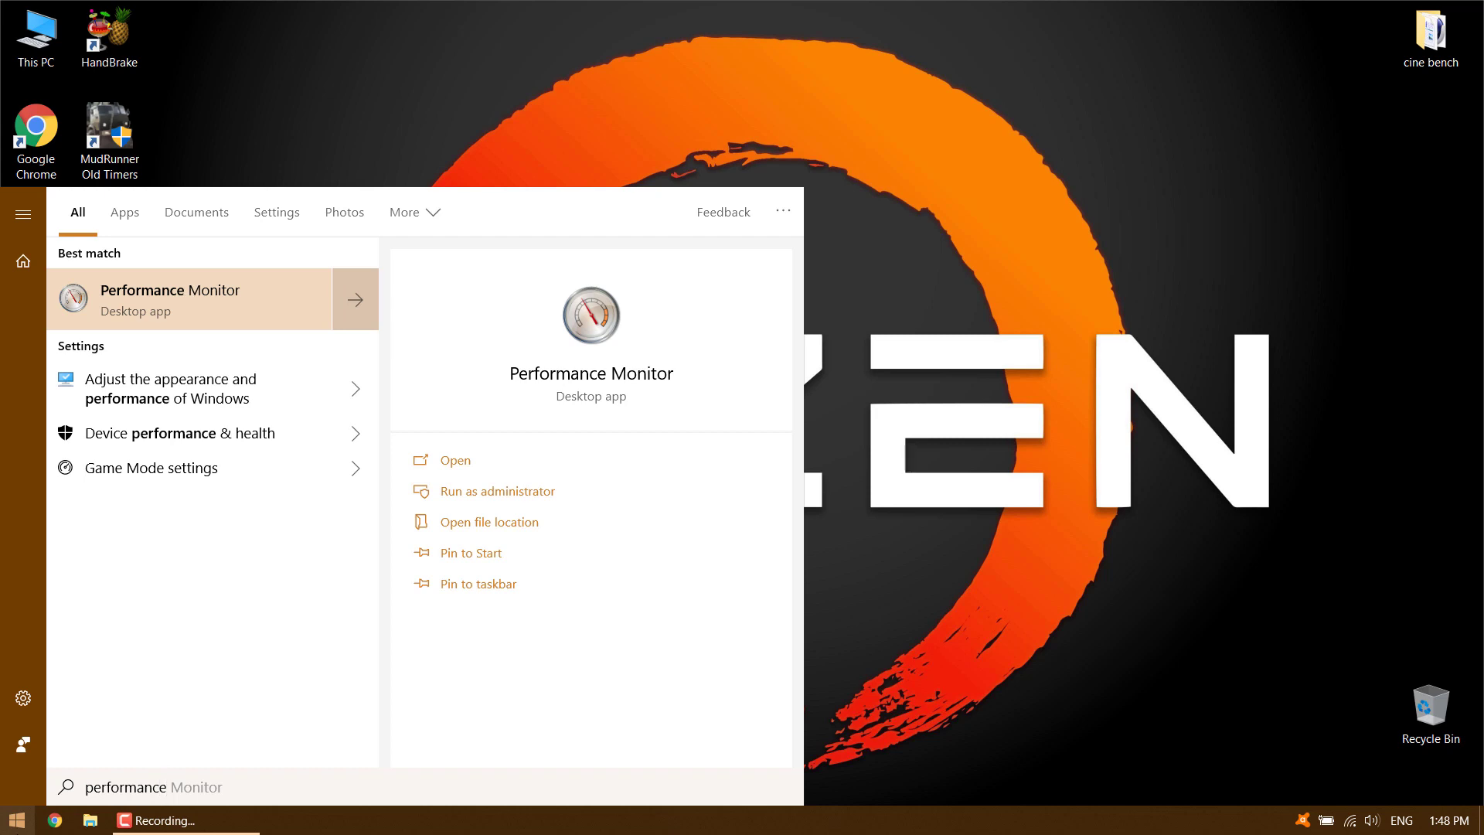
left_click(173, 405)
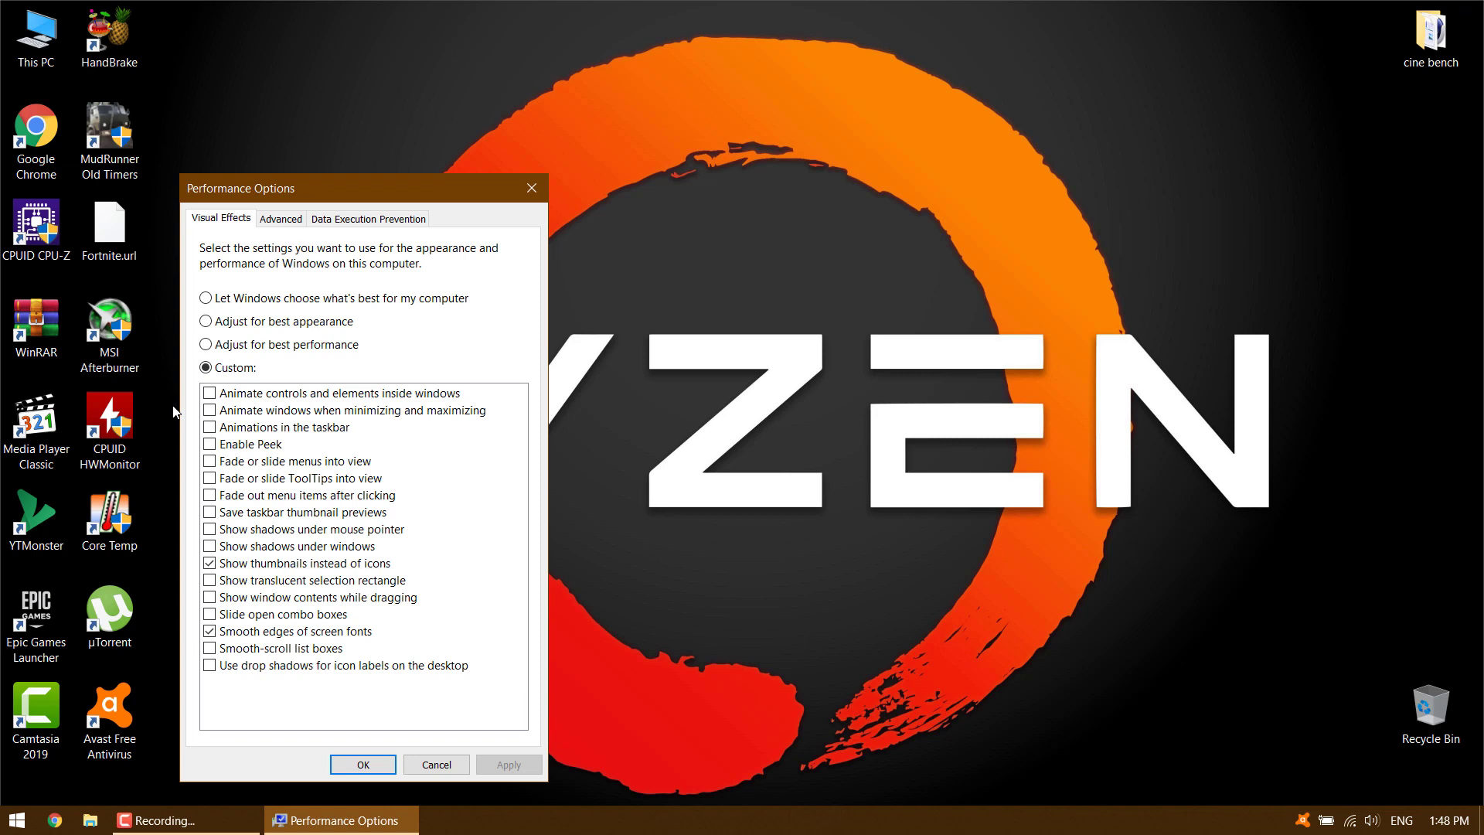
Open the Virtual Memory settings from the Advanced tab of Performance Options
left_click(281, 219)
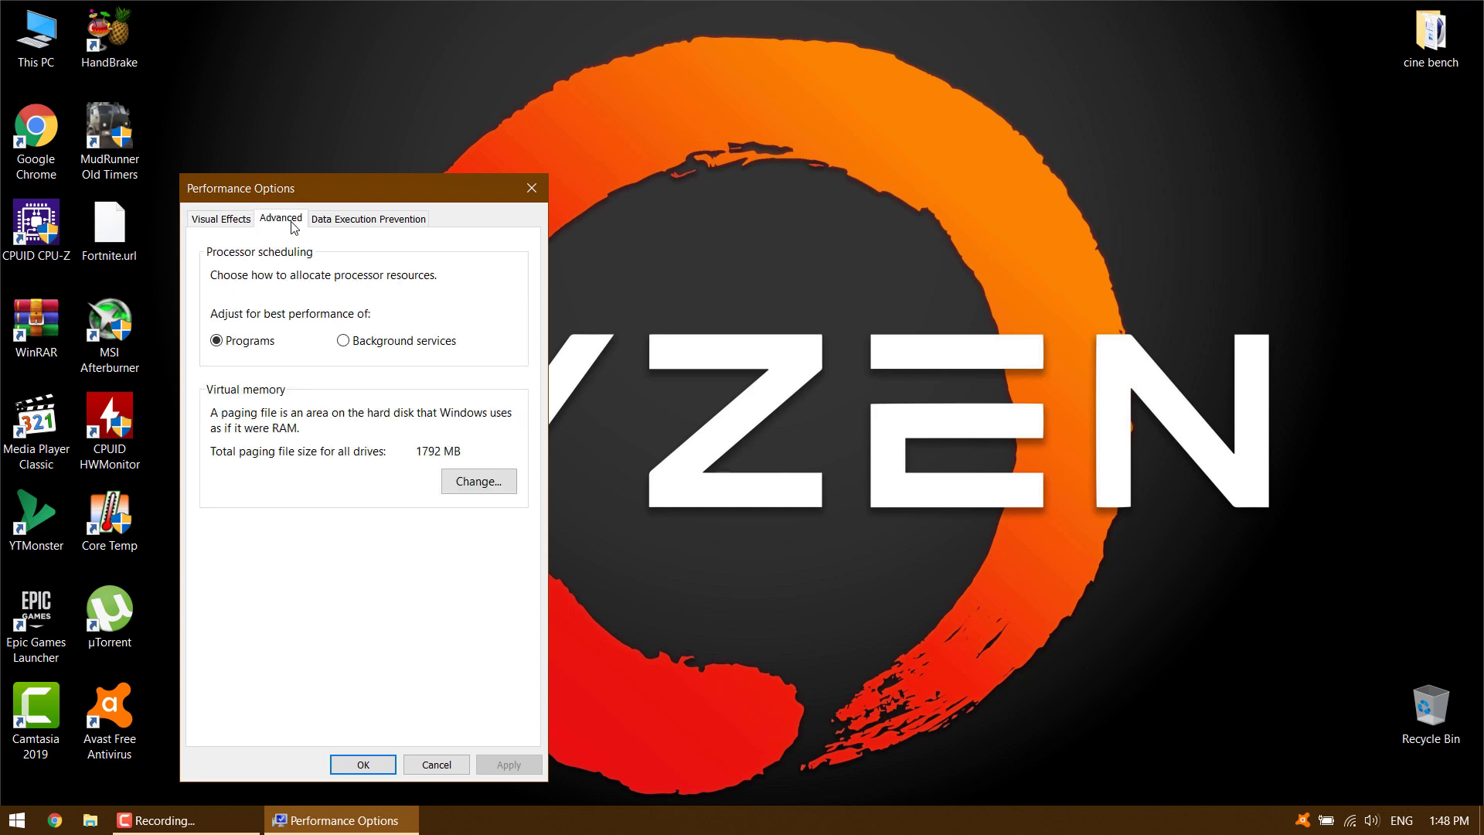
left_click(453, 488)
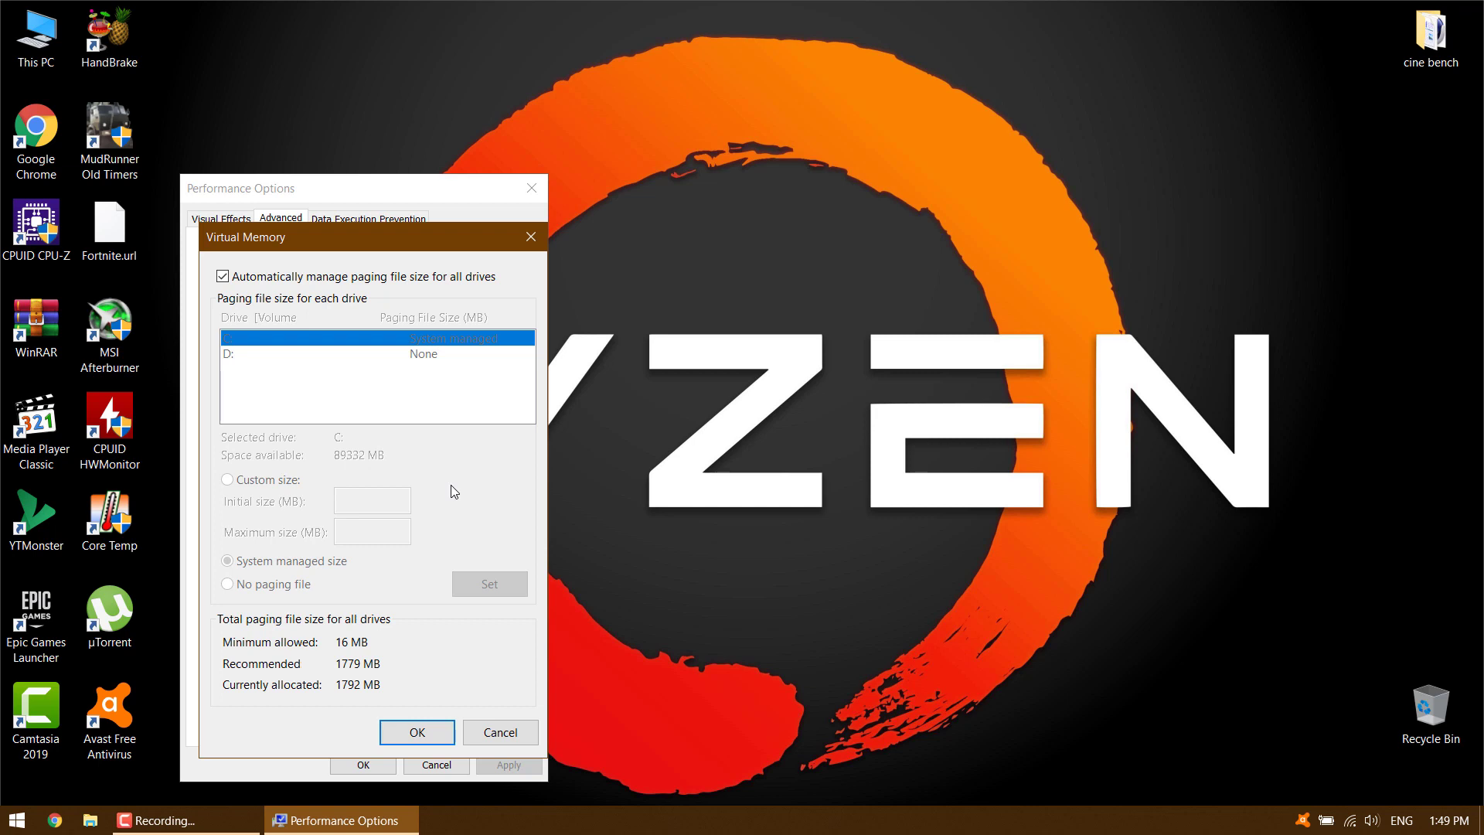
Give drive C: a custom 1779–1792 MB paging file instead of automatic management, and apply it
left_click(277, 277)
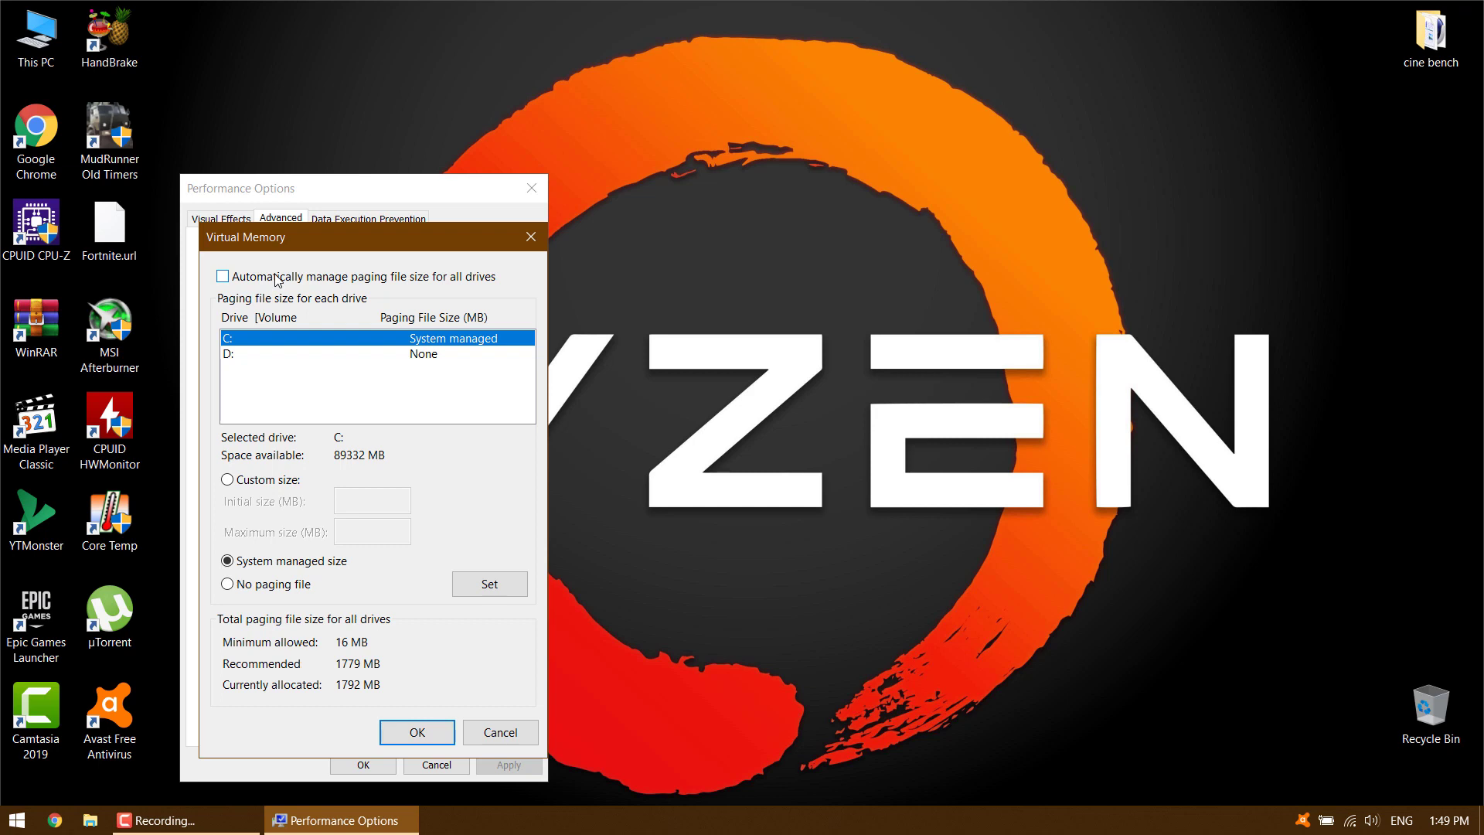
left_click(228, 480)
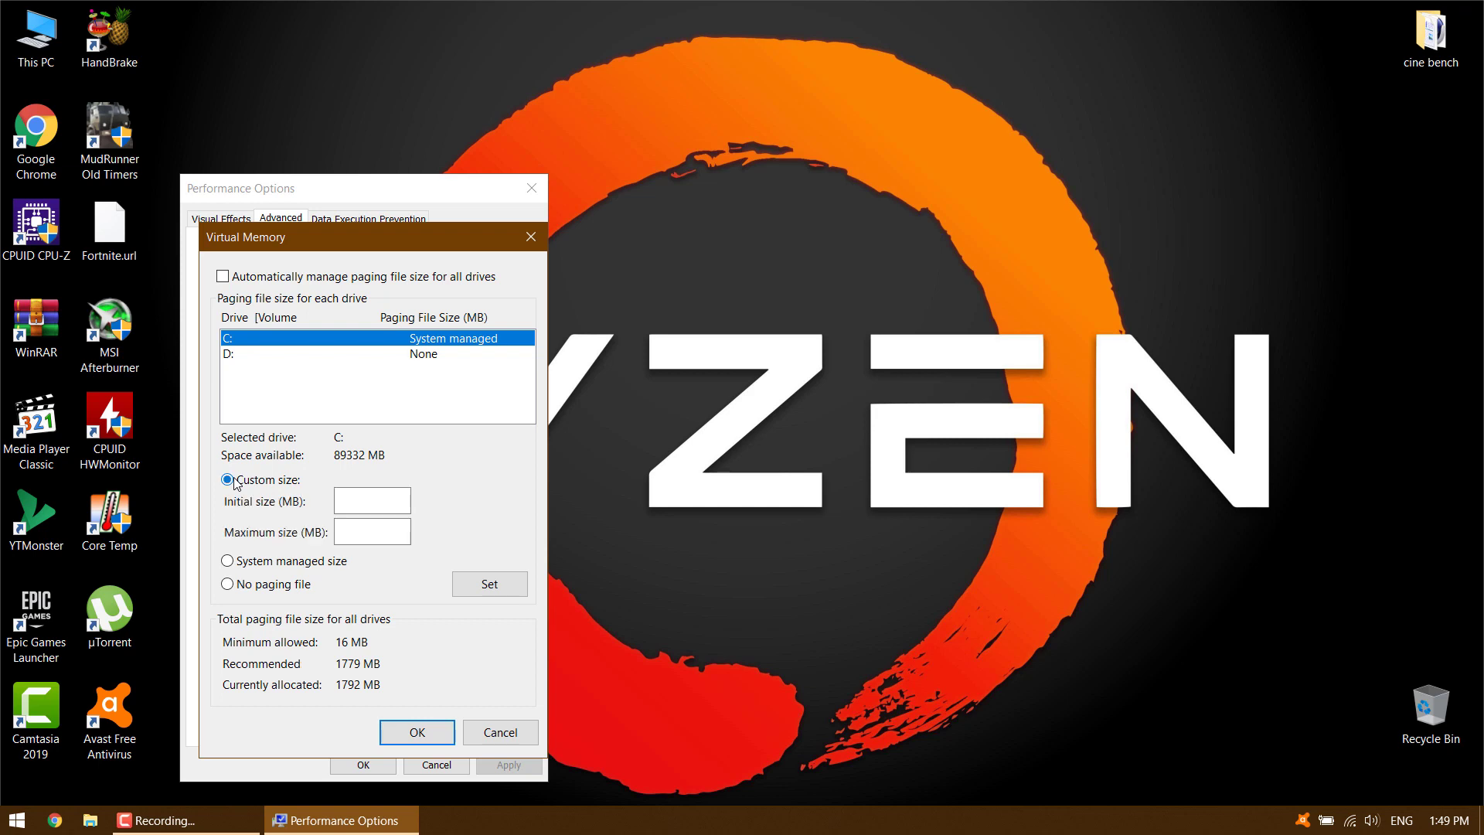
left_click(359, 503)
type("1")
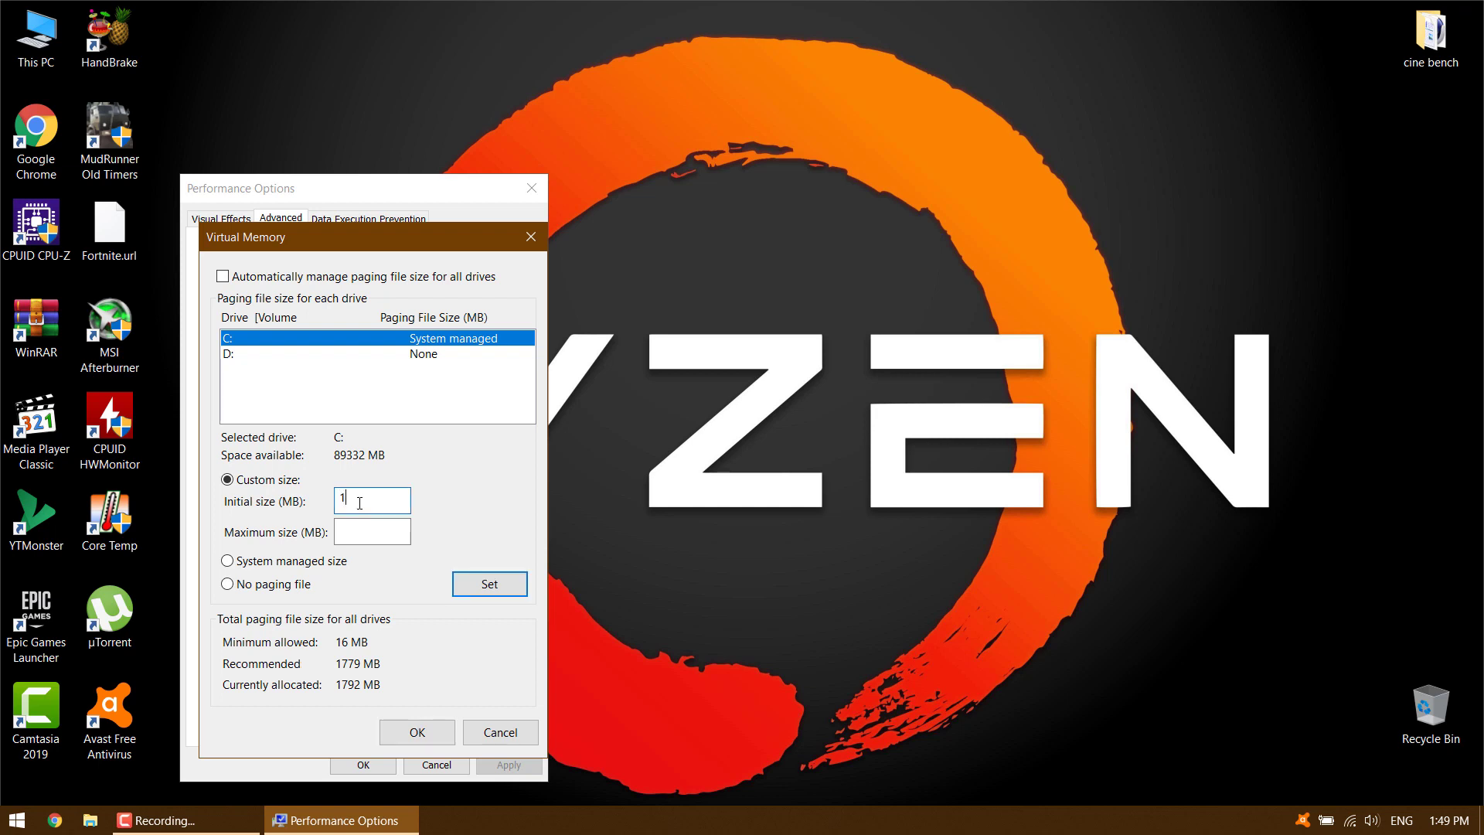
type("779")
left_click(383, 537)
type("17")
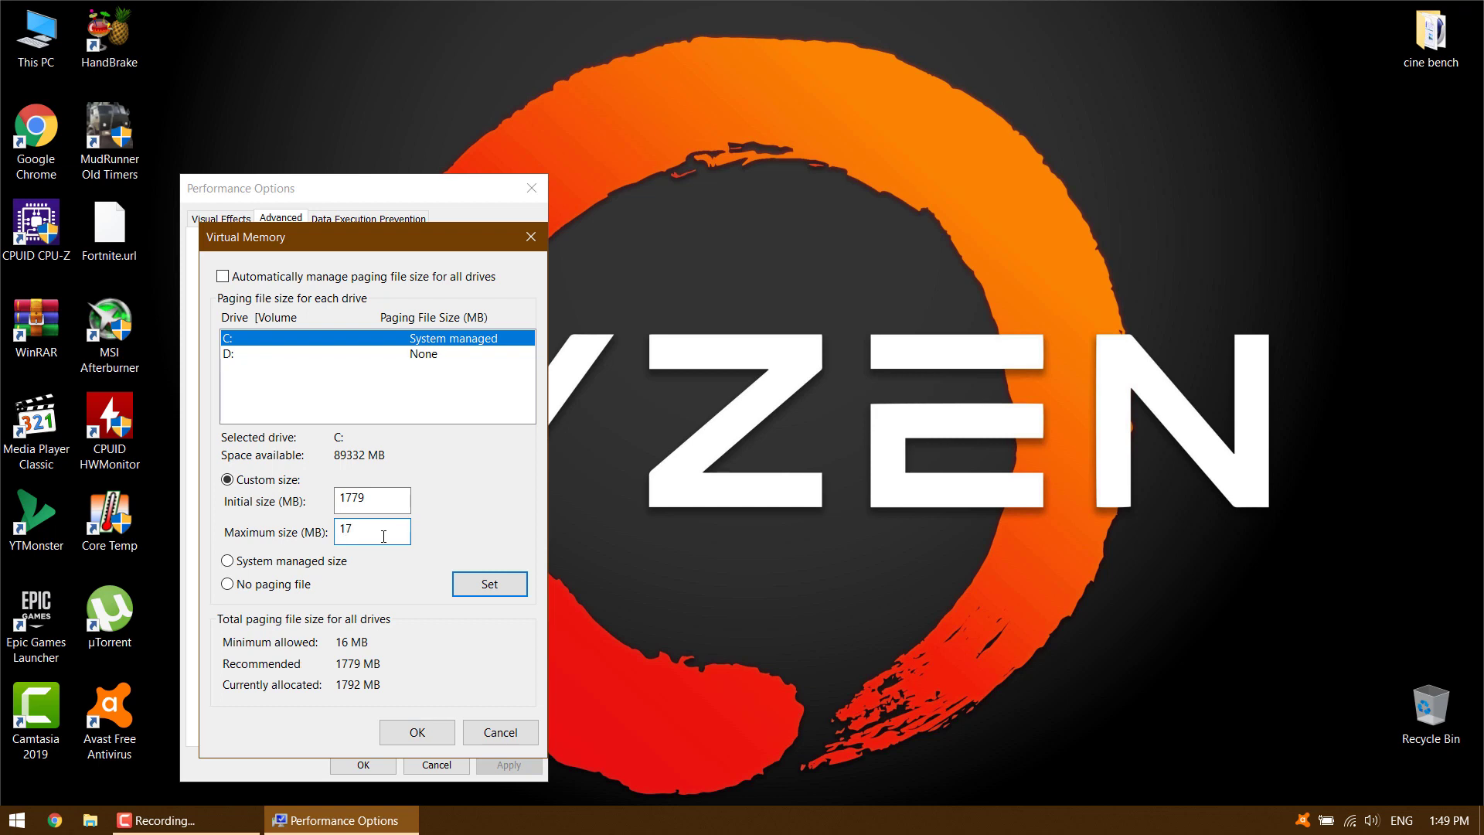
type("92")
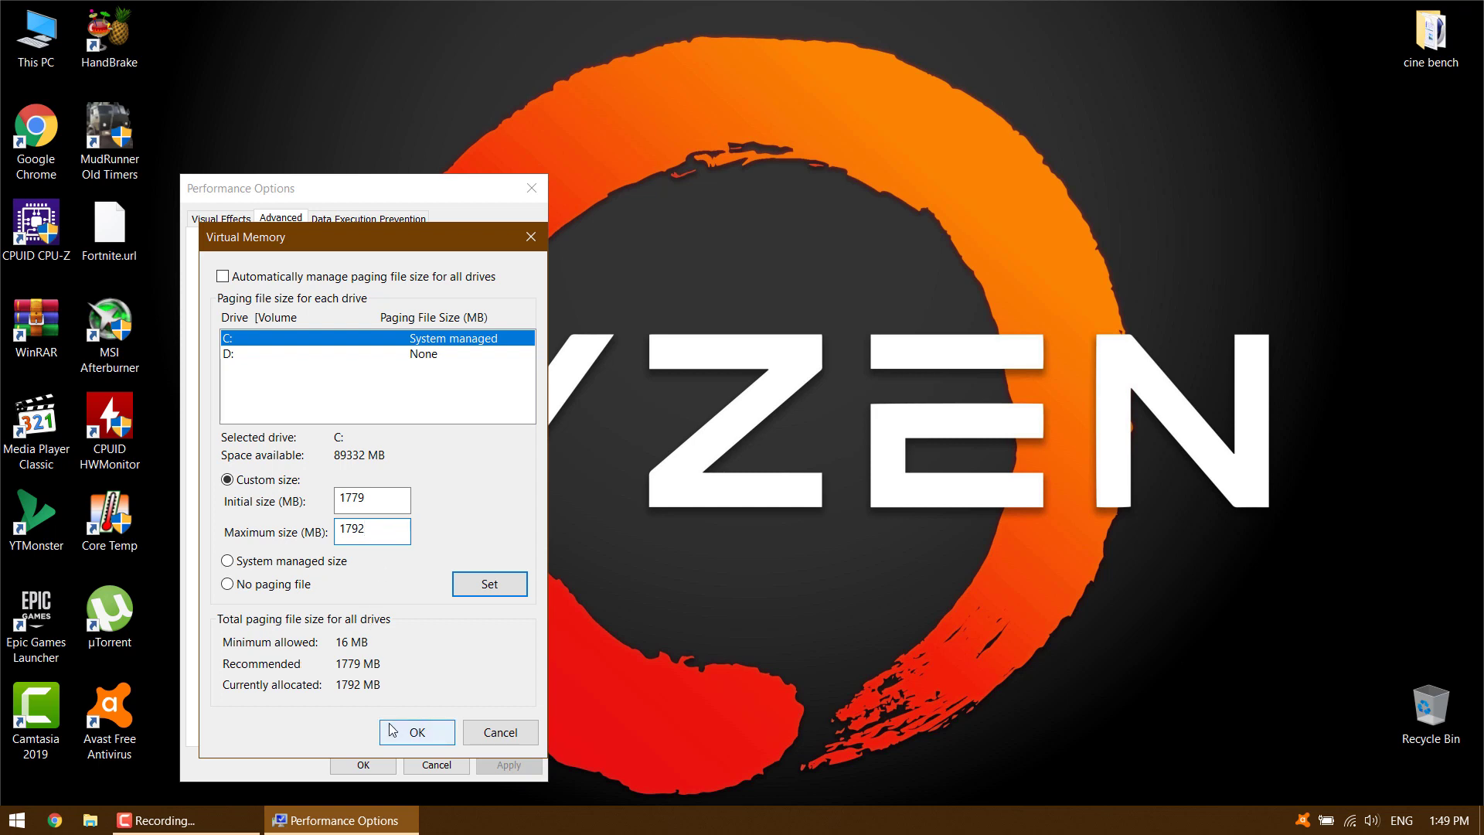
left_click(479, 587)
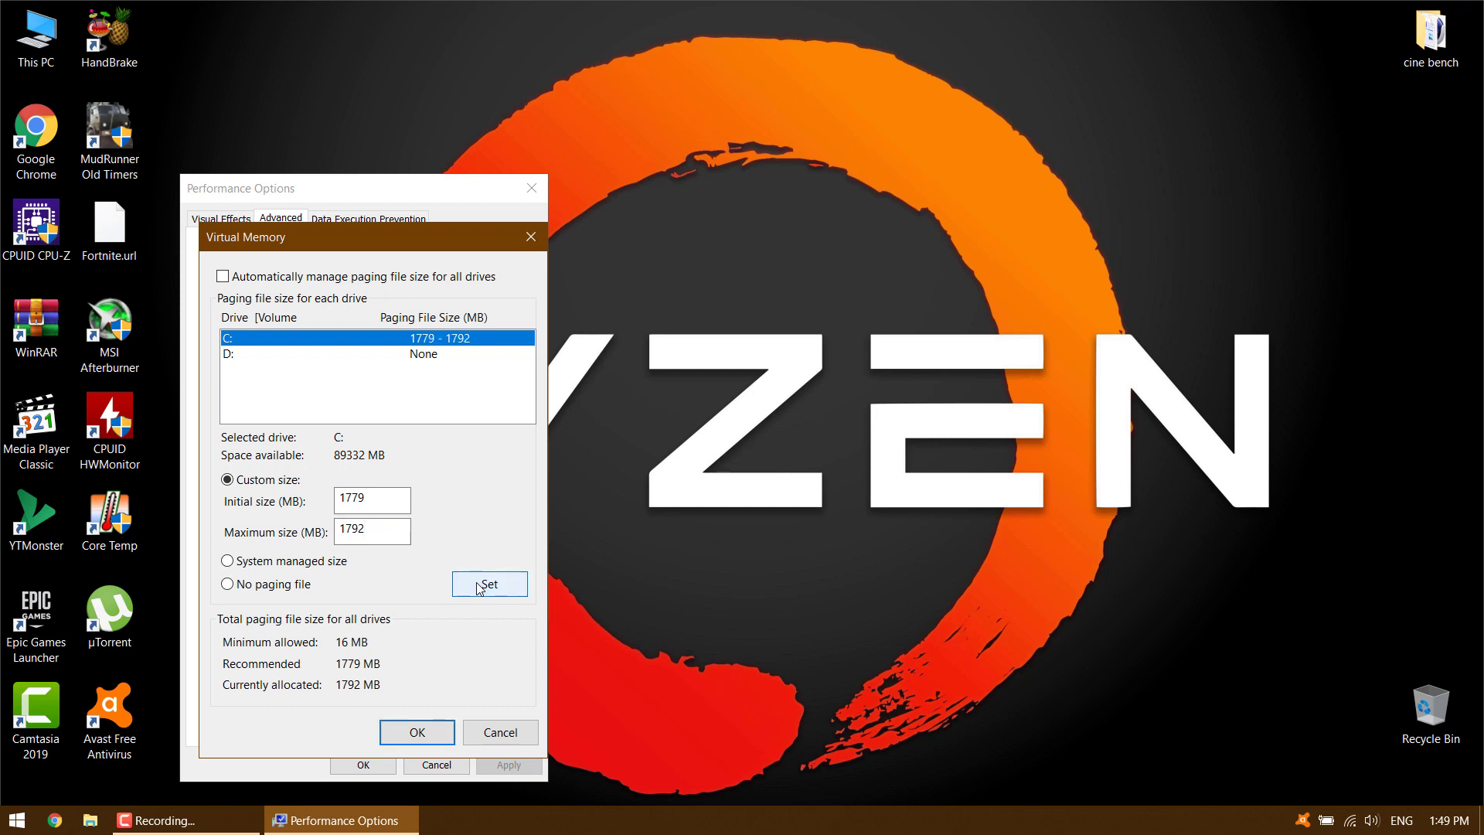
left_click(413, 733)
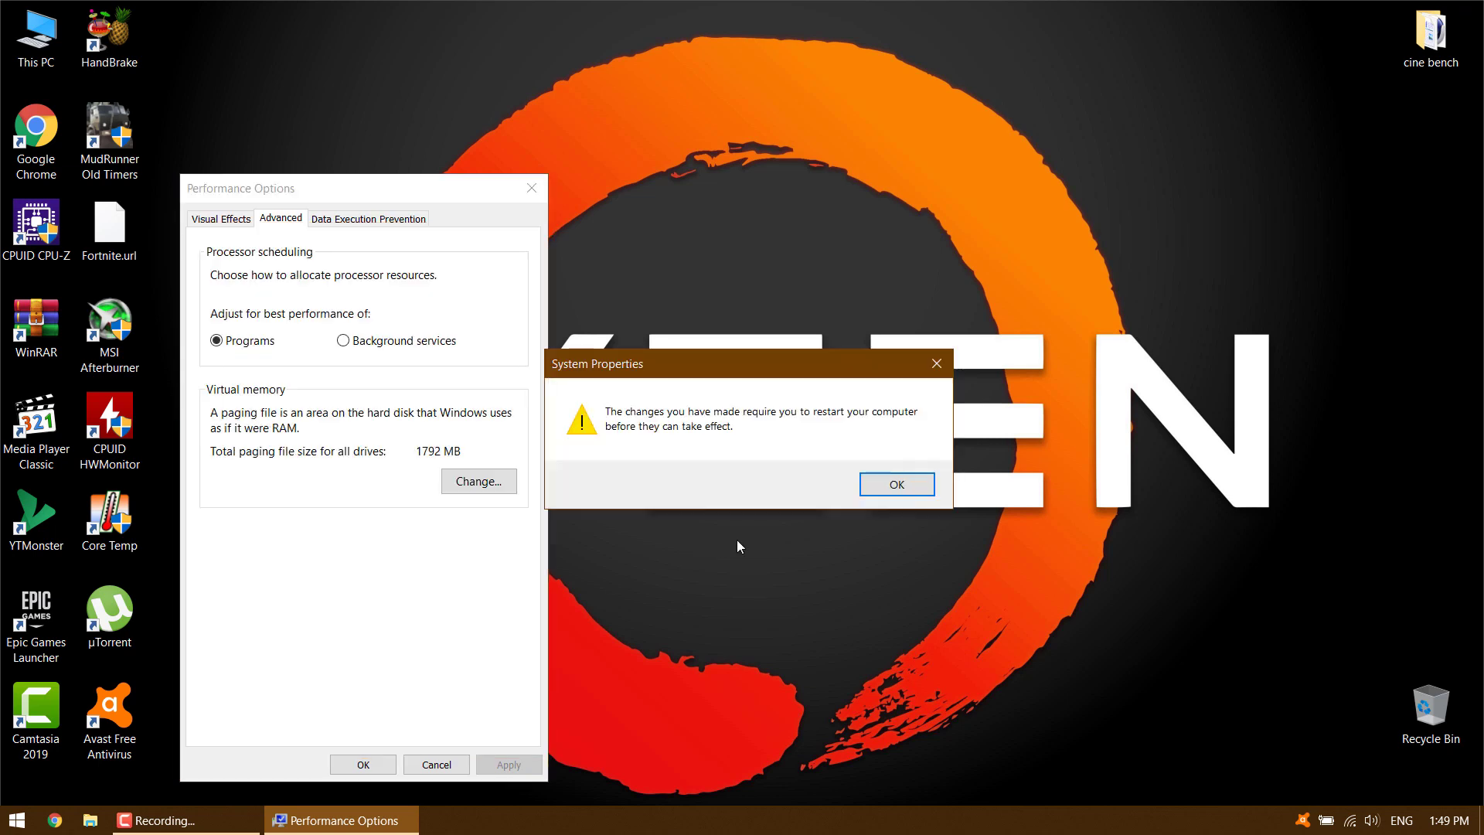
left_click(879, 487)
left_click(506, 763)
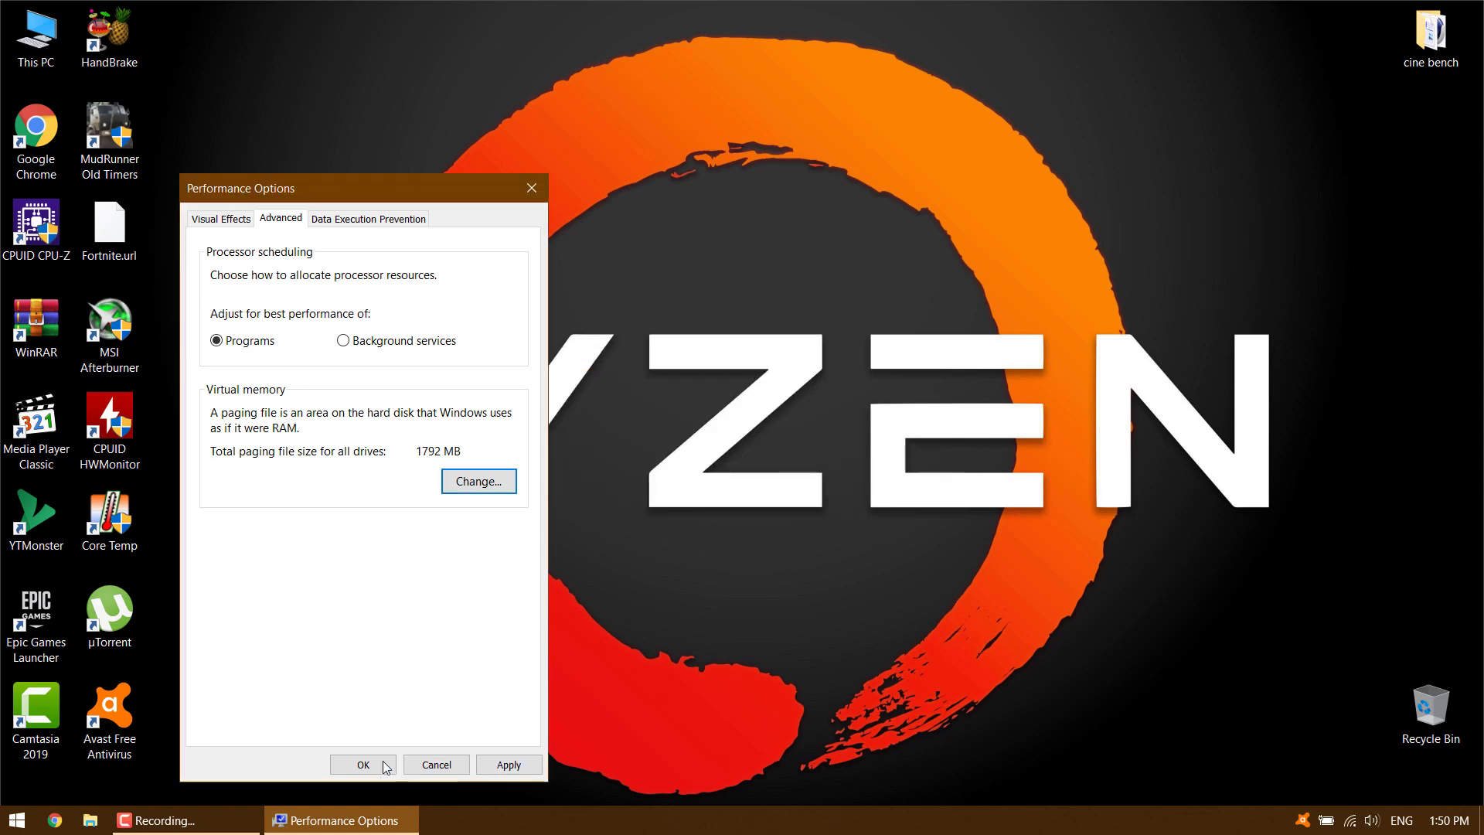
left_click(367, 764)
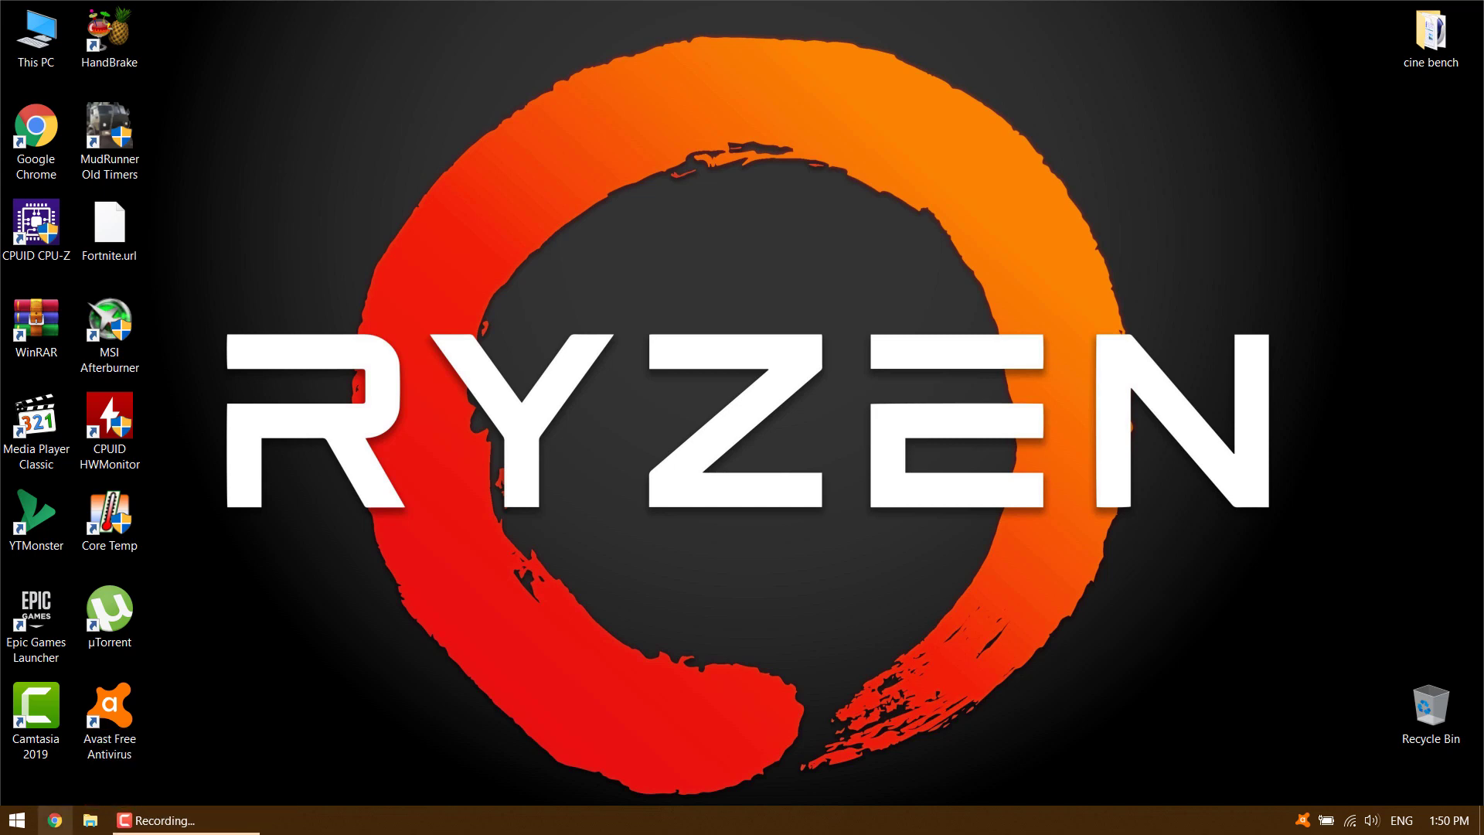
Search the Start menu for 'windows features'
left_click(16, 820)
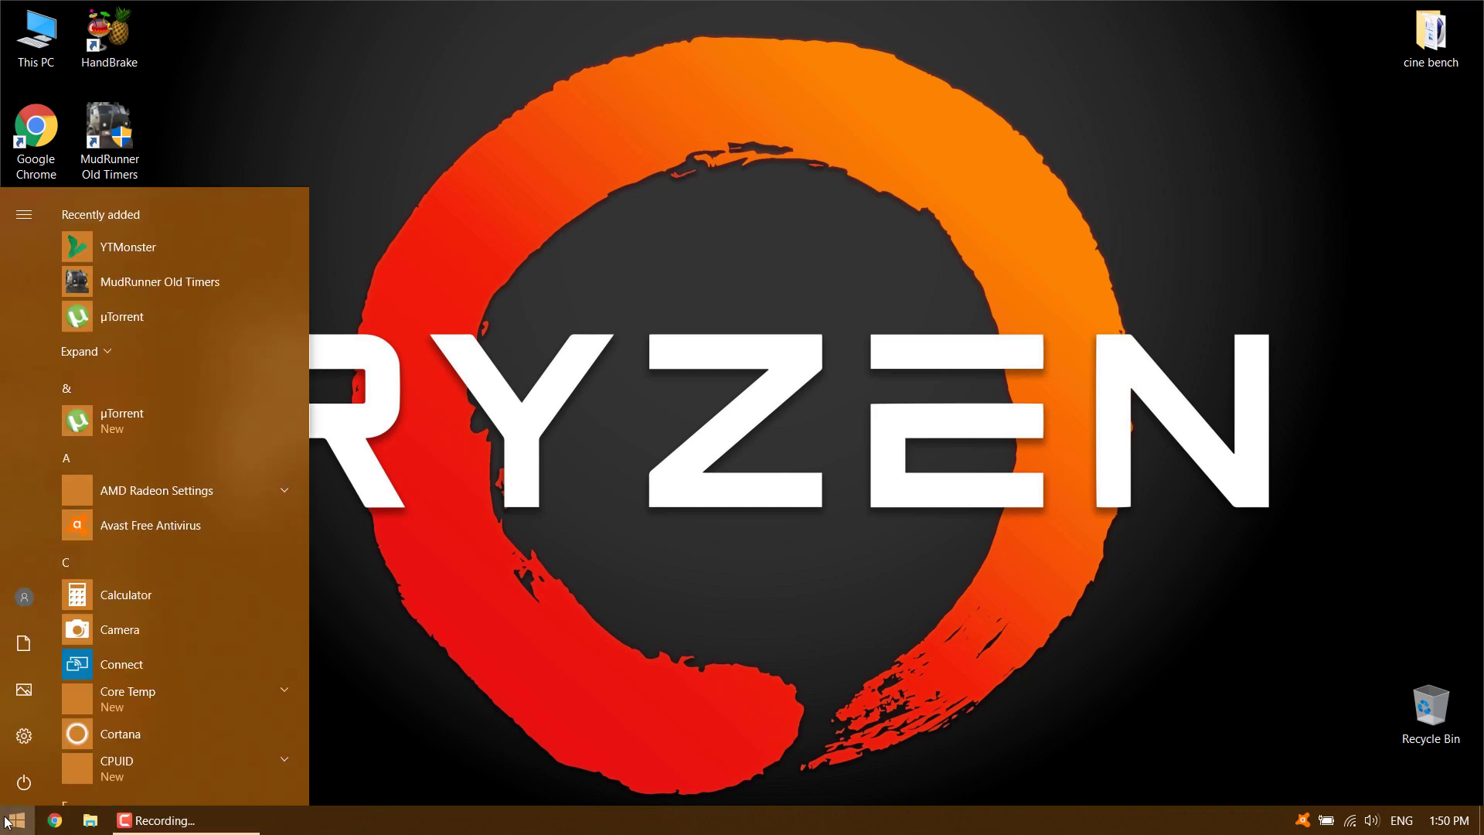
type("w")
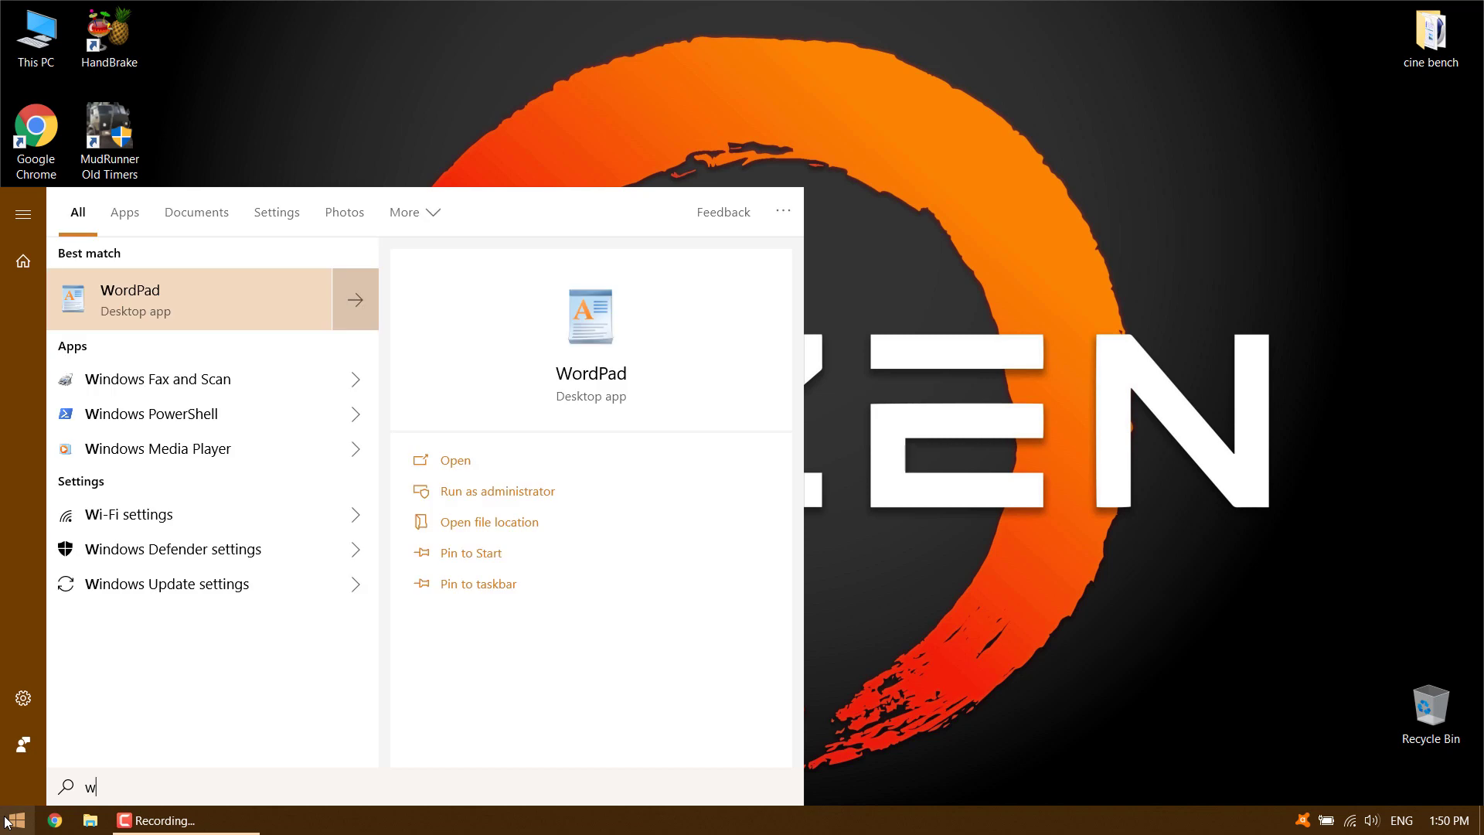
type("indo")
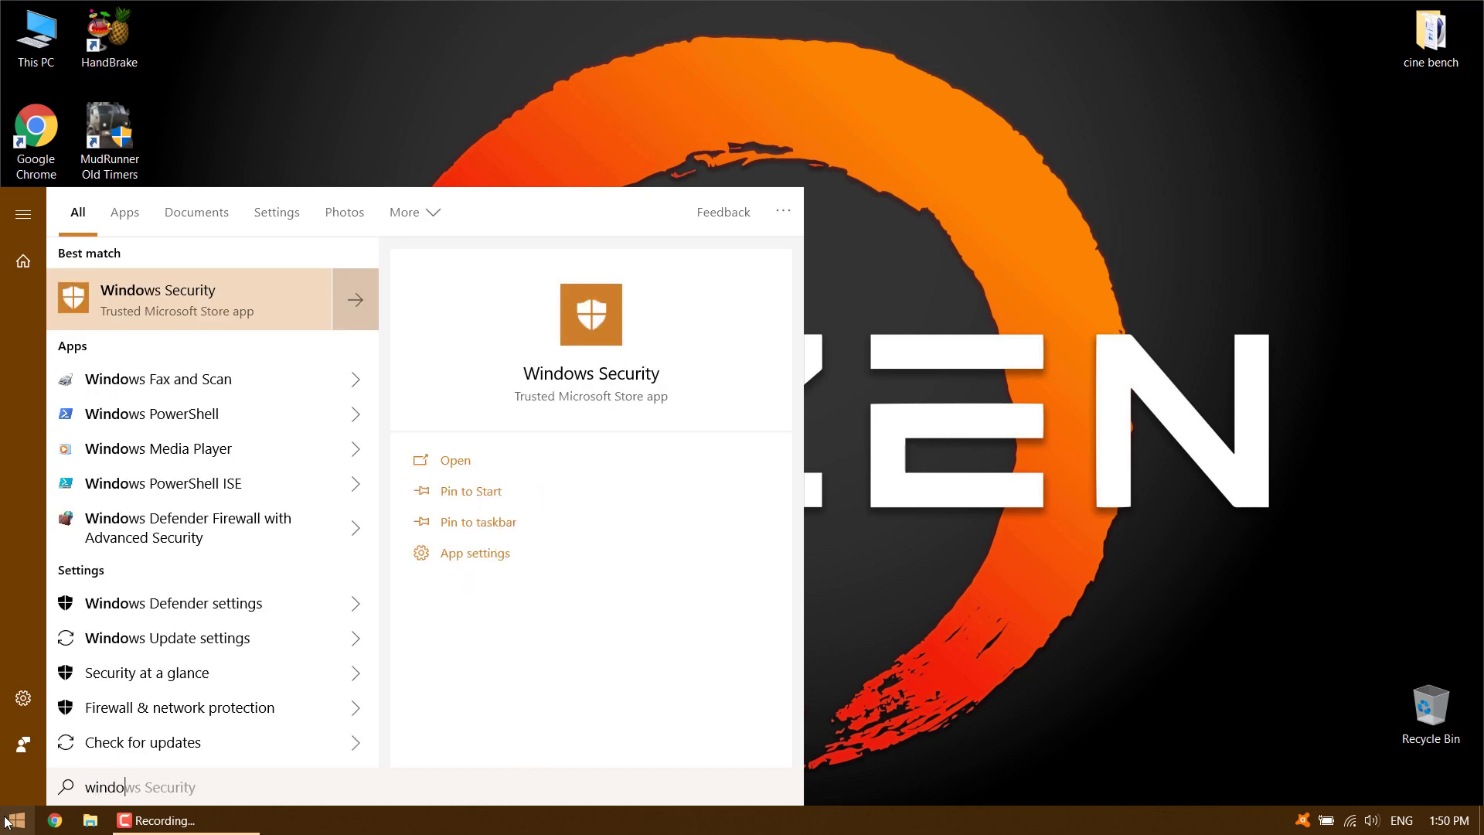
type("ws f")
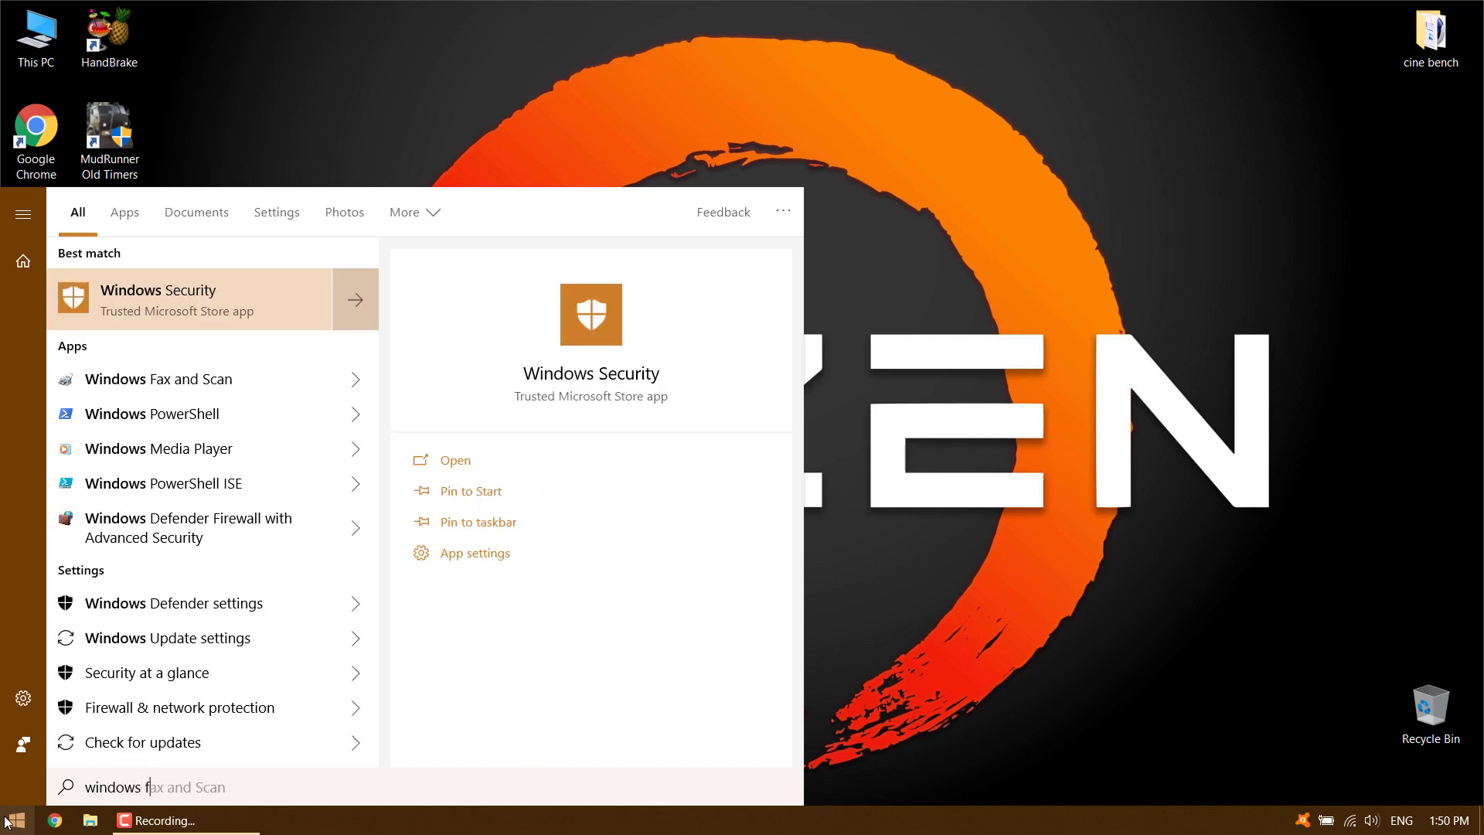
type("eatures")
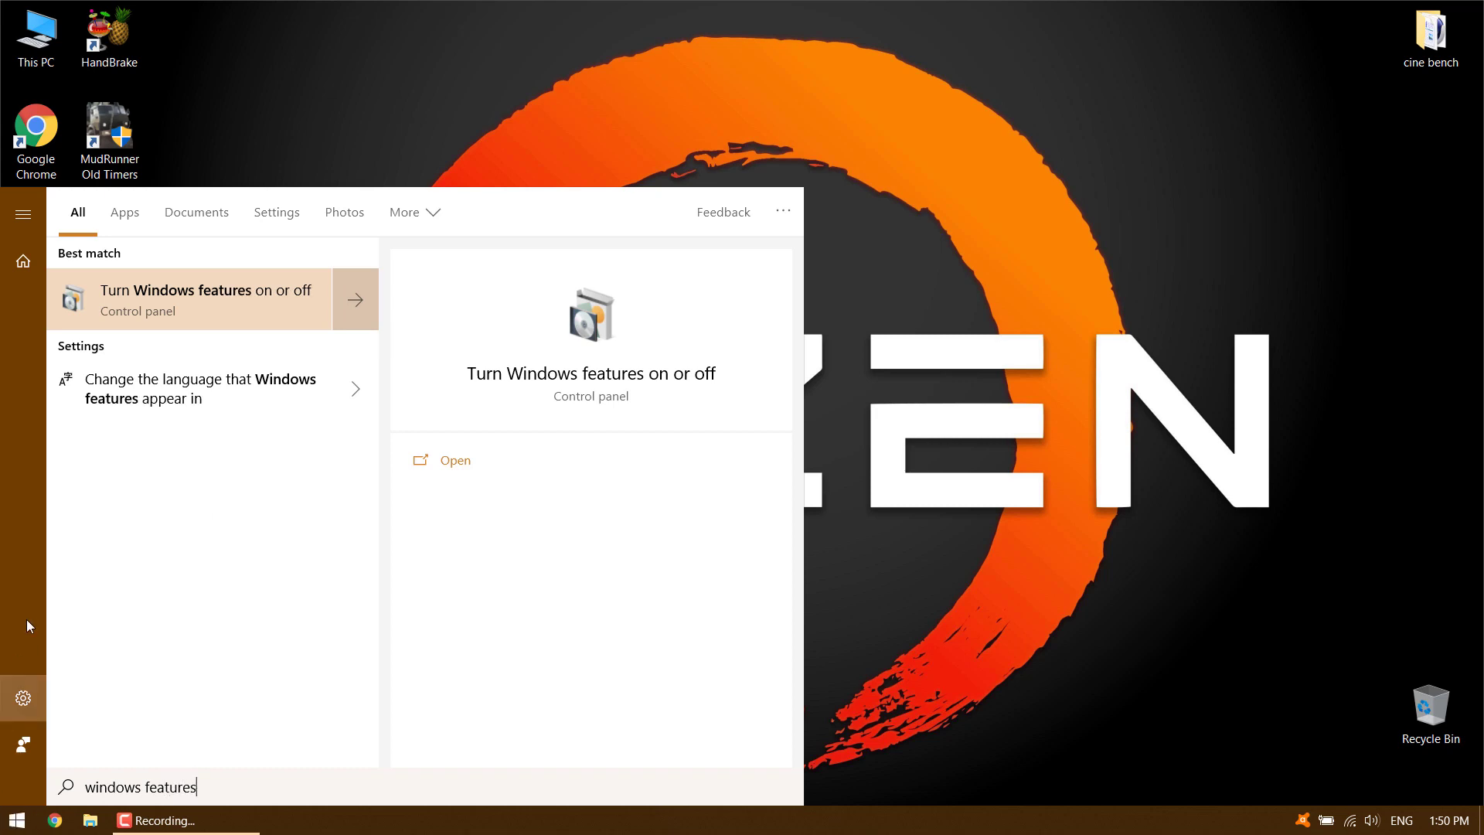
Uncheck Windows Subsystem for Linux in Windows Features and apply the change
left_click(161, 302)
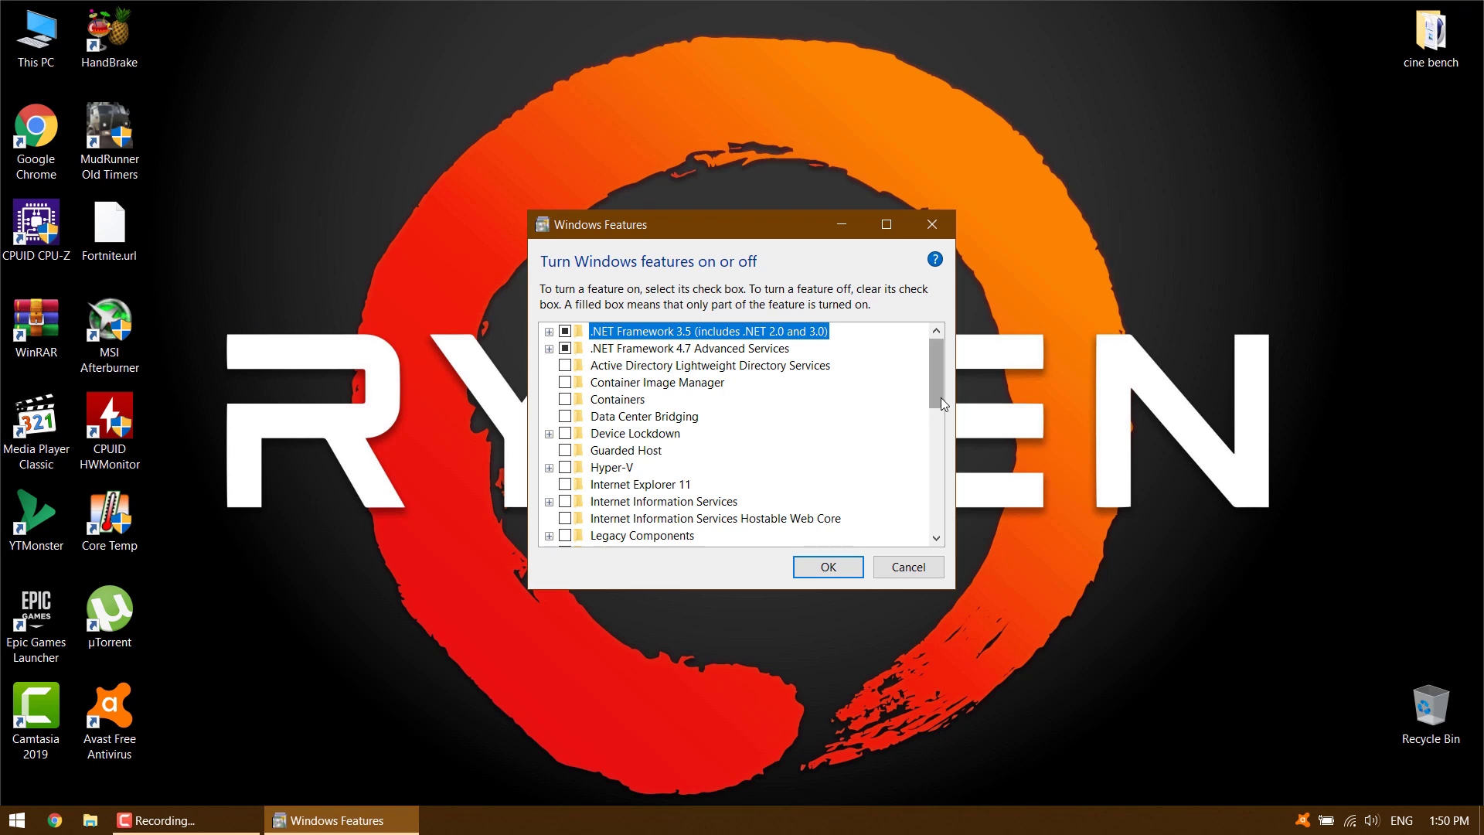
left_click_drag(939, 409, 950, 542)
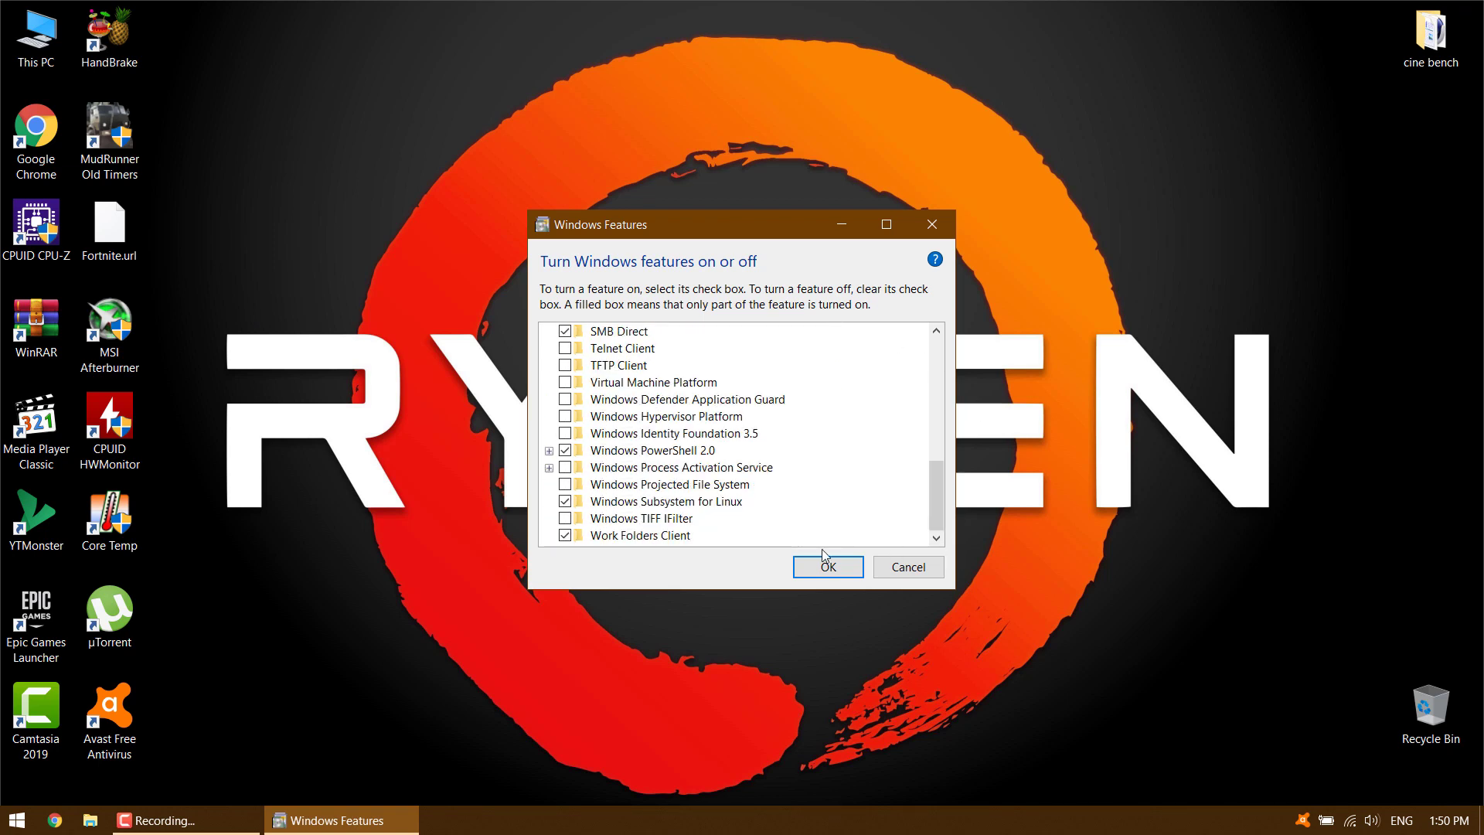
left_click(566, 502)
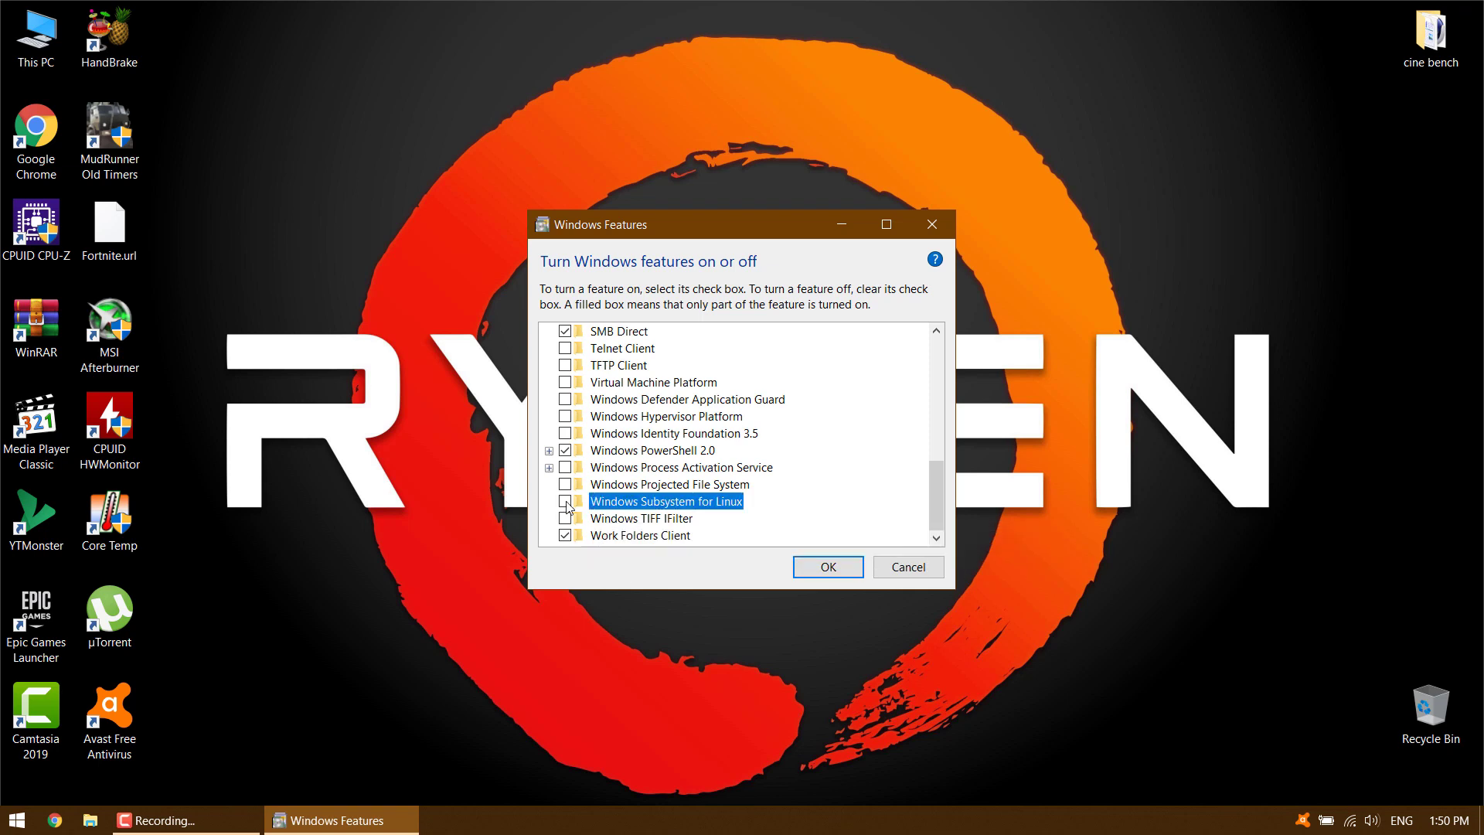
left_click(815, 575)
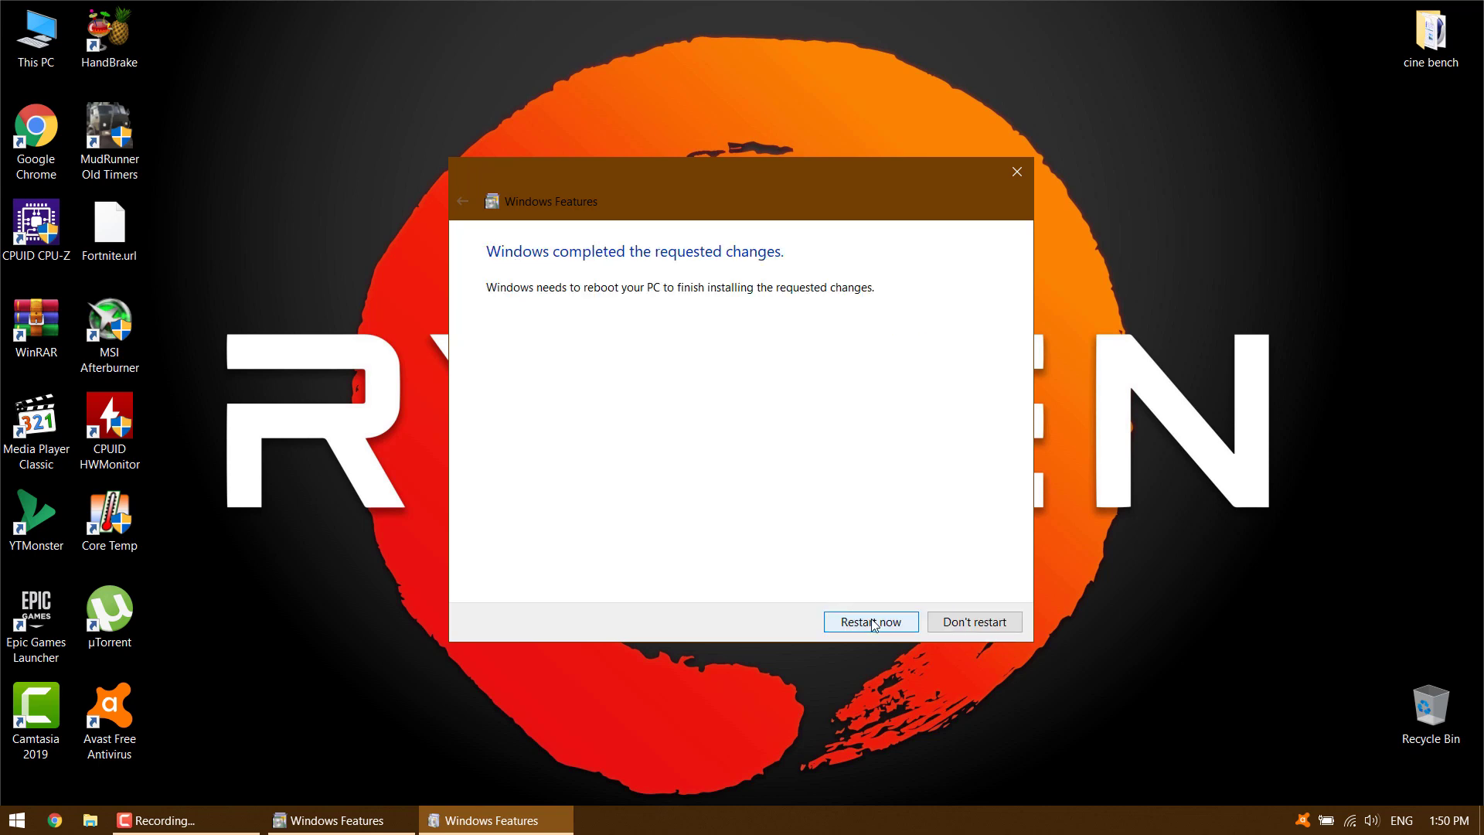
left_click(957, 622)
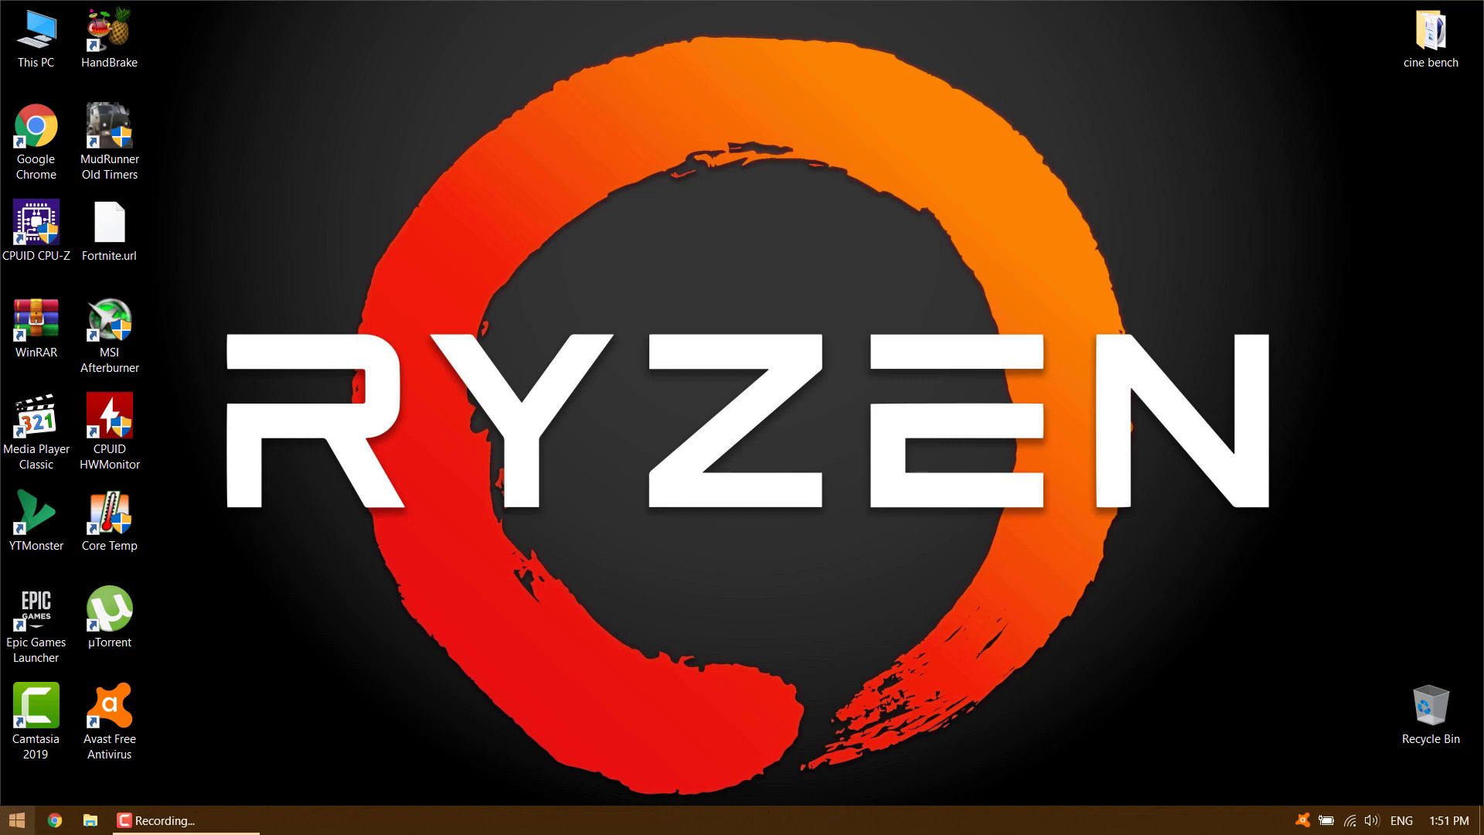
right_click(17, 819)
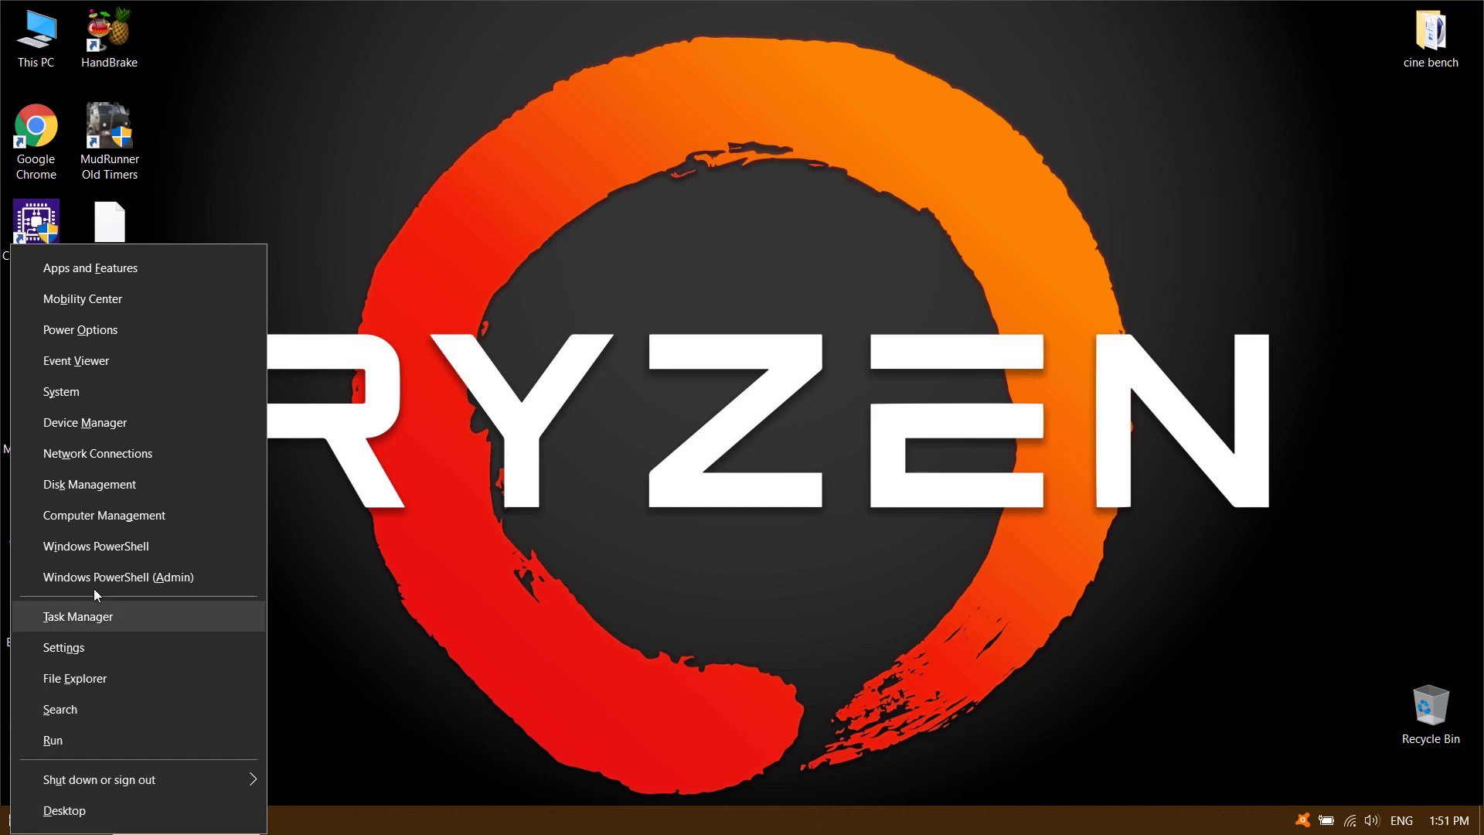
left_click(119, 429)
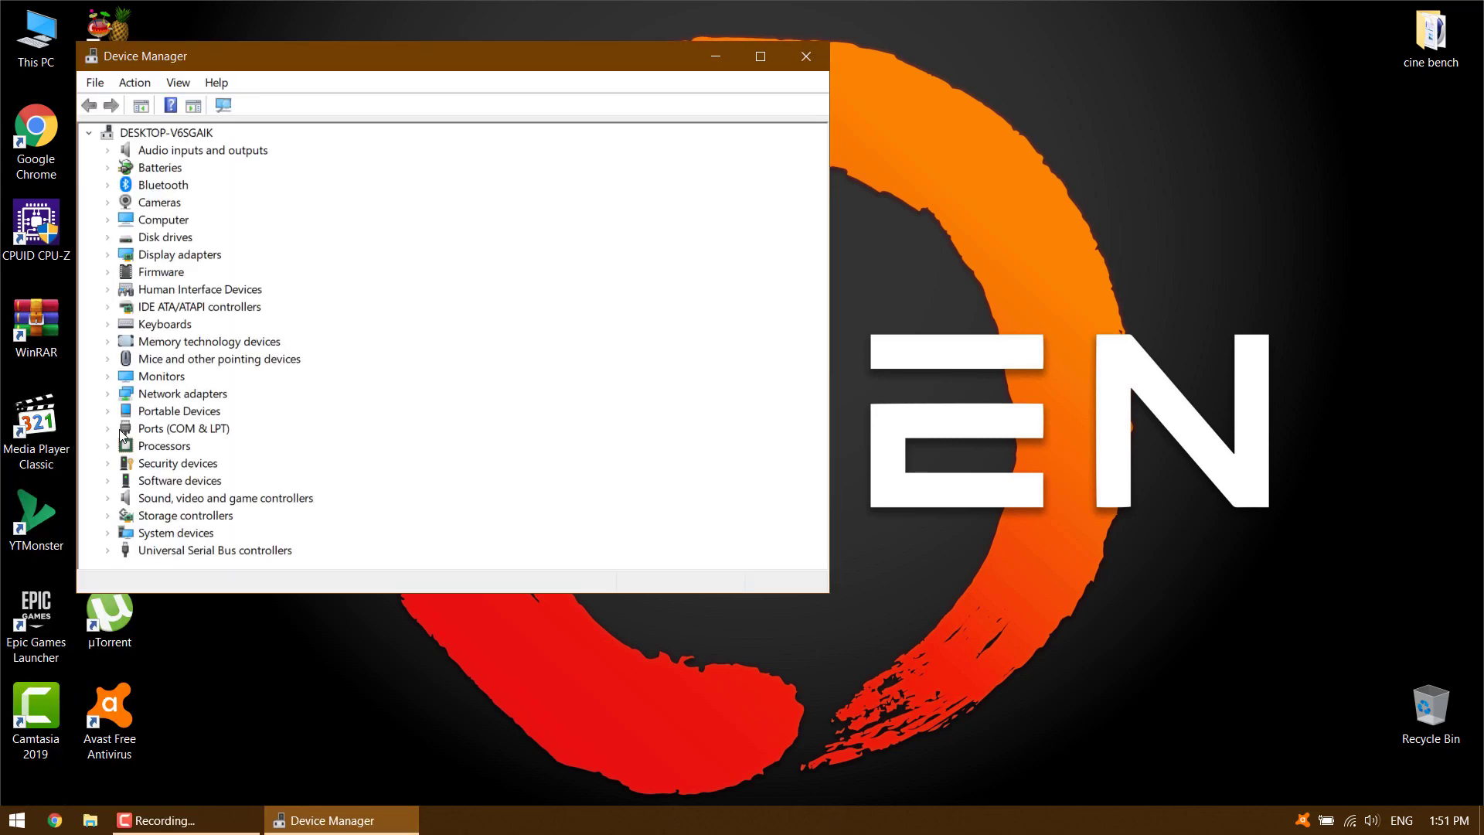
left_click(108, 255)
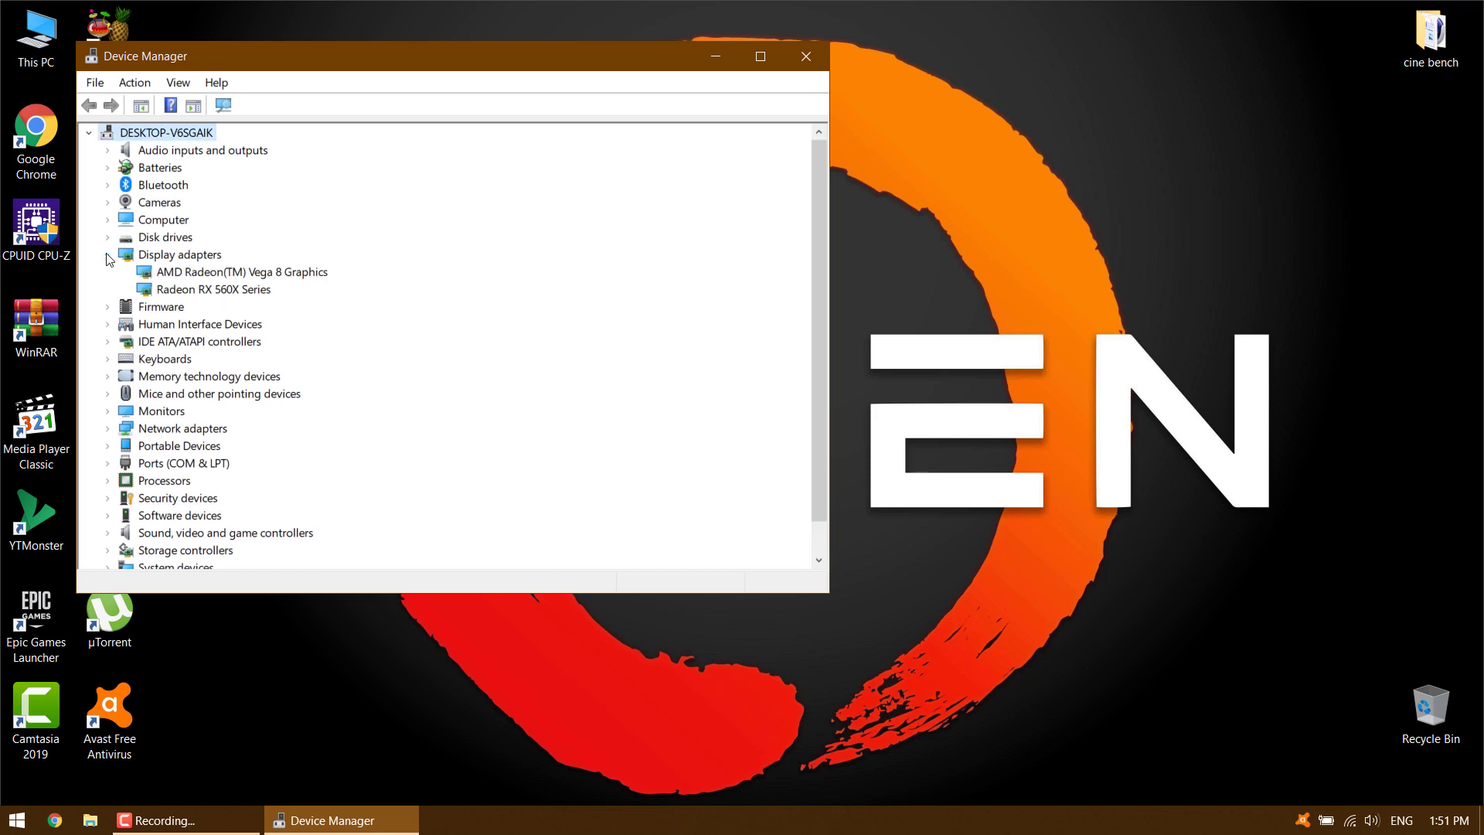
left_click(198, 291)
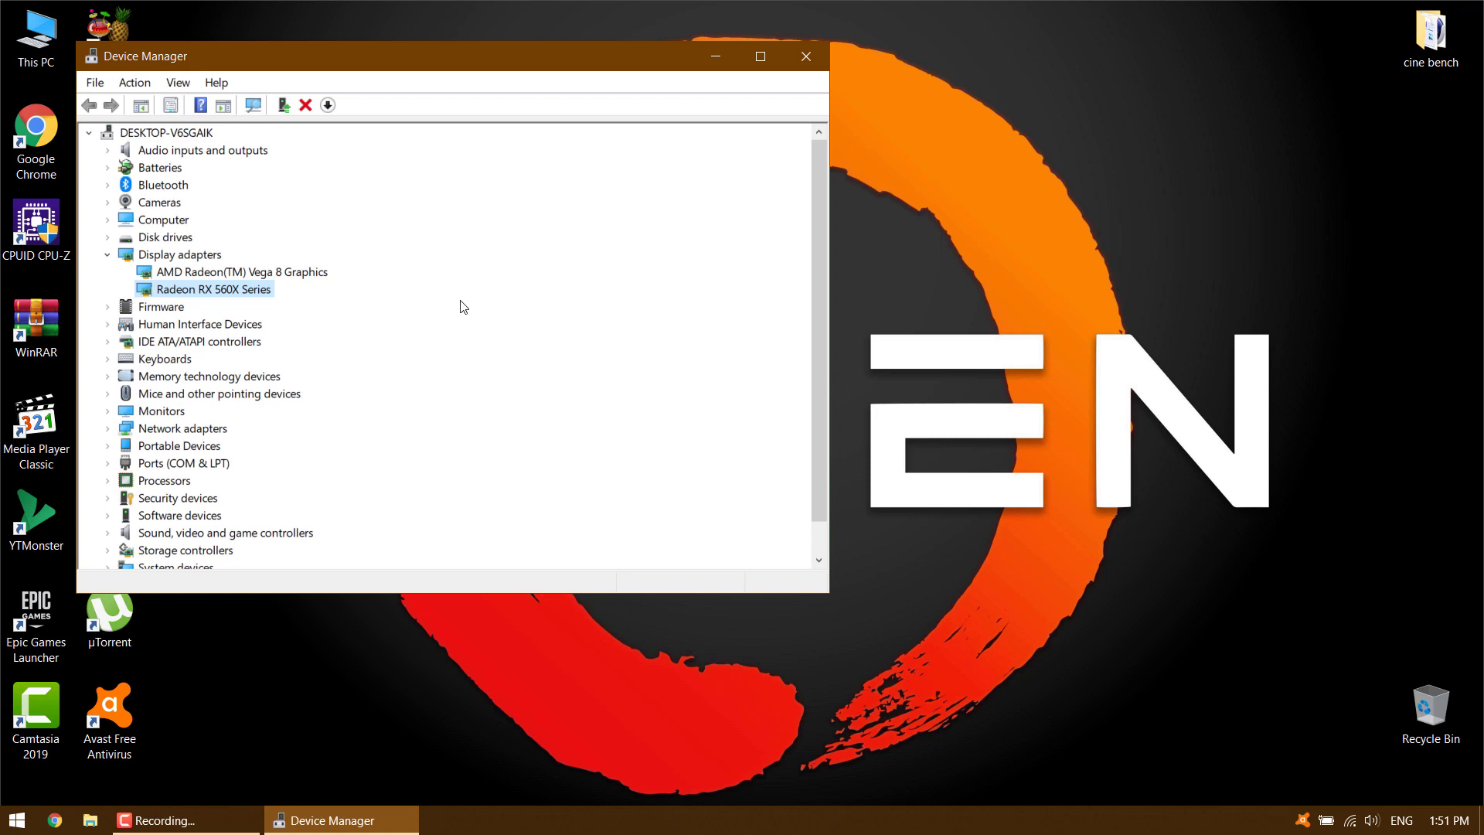
left_click(816, 58)
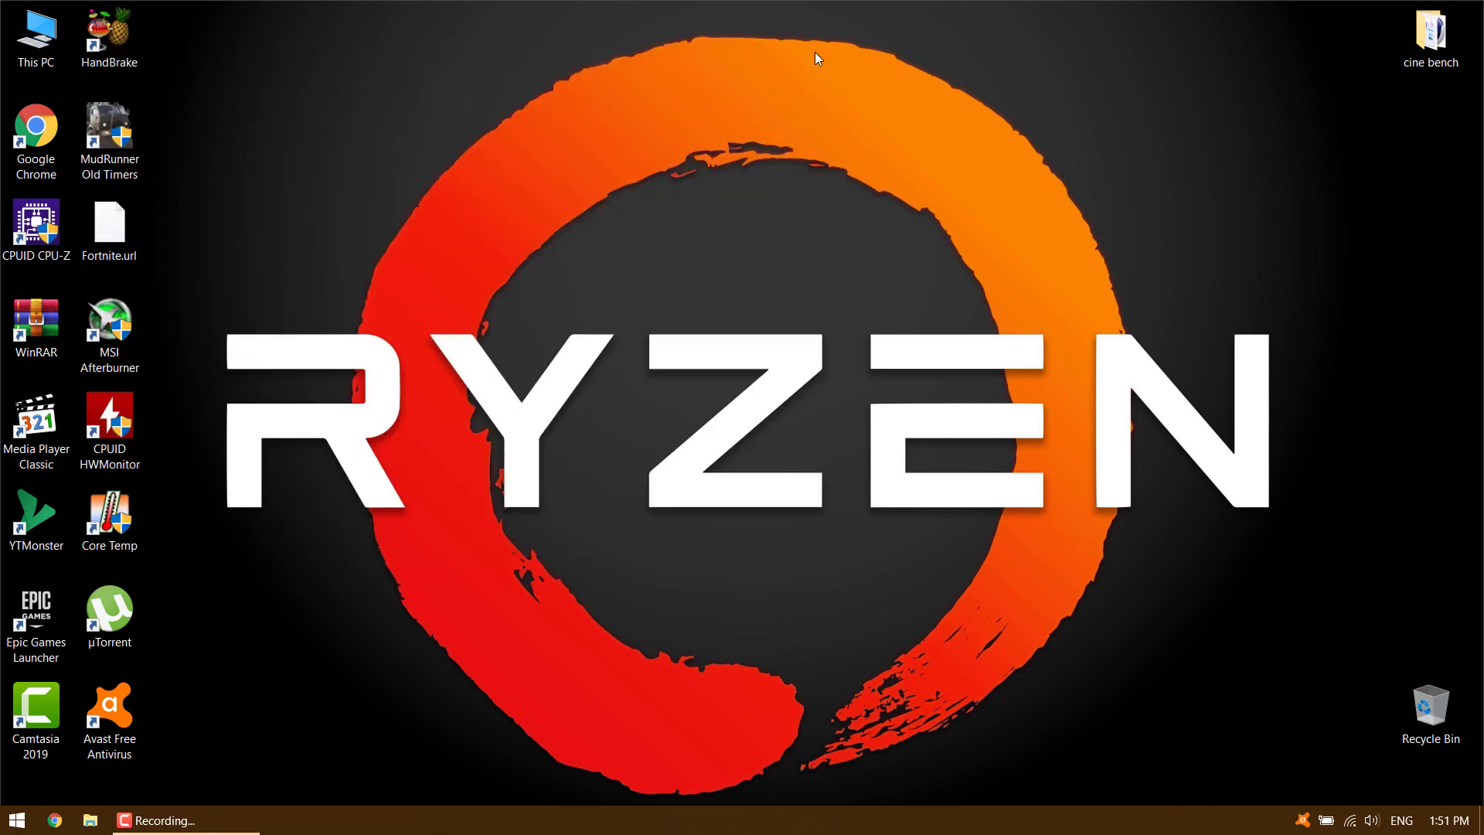
right_click(615, 351)
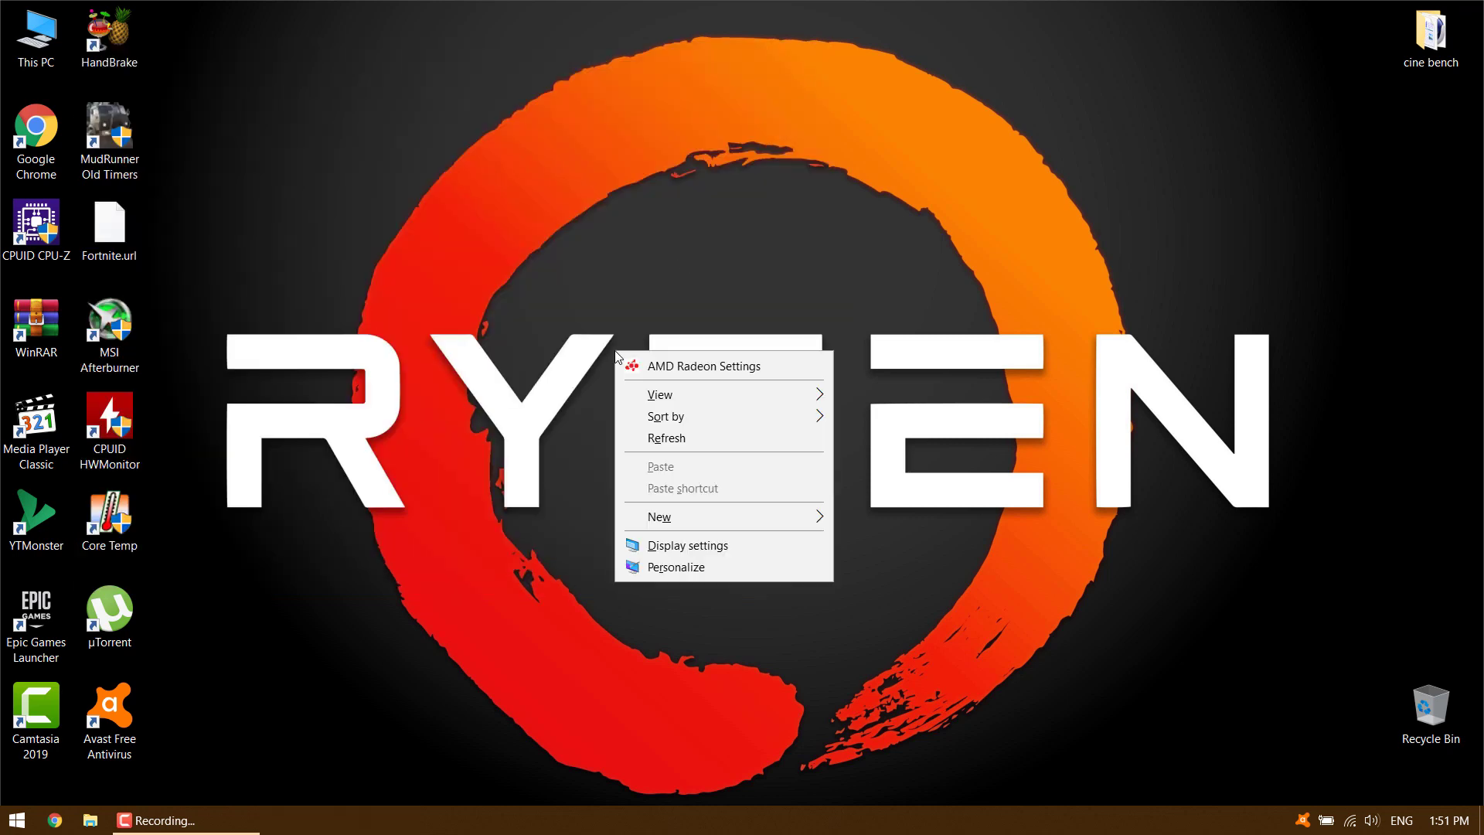
left_click(660, 369)
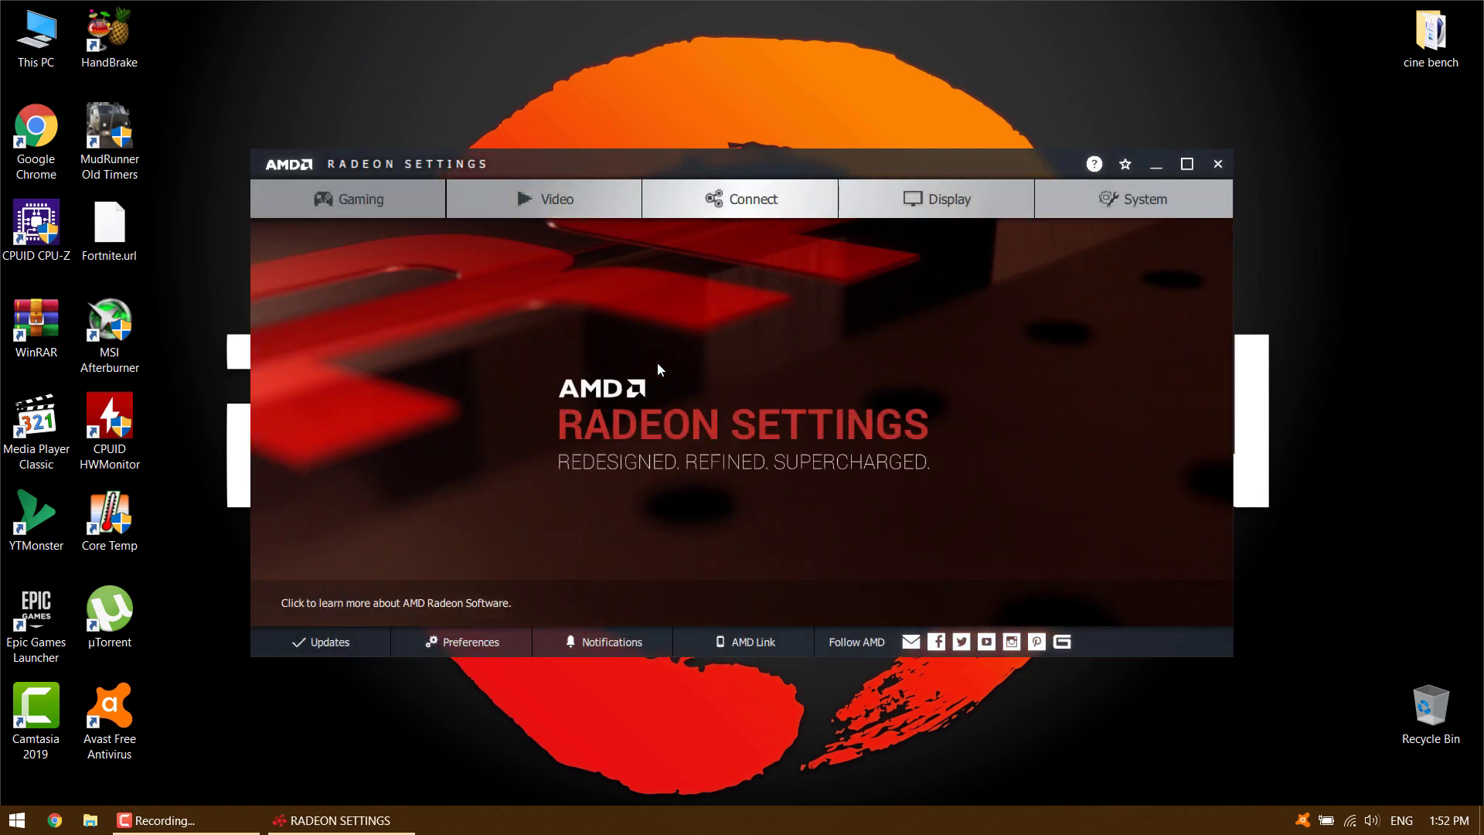
left_click(326, 641)
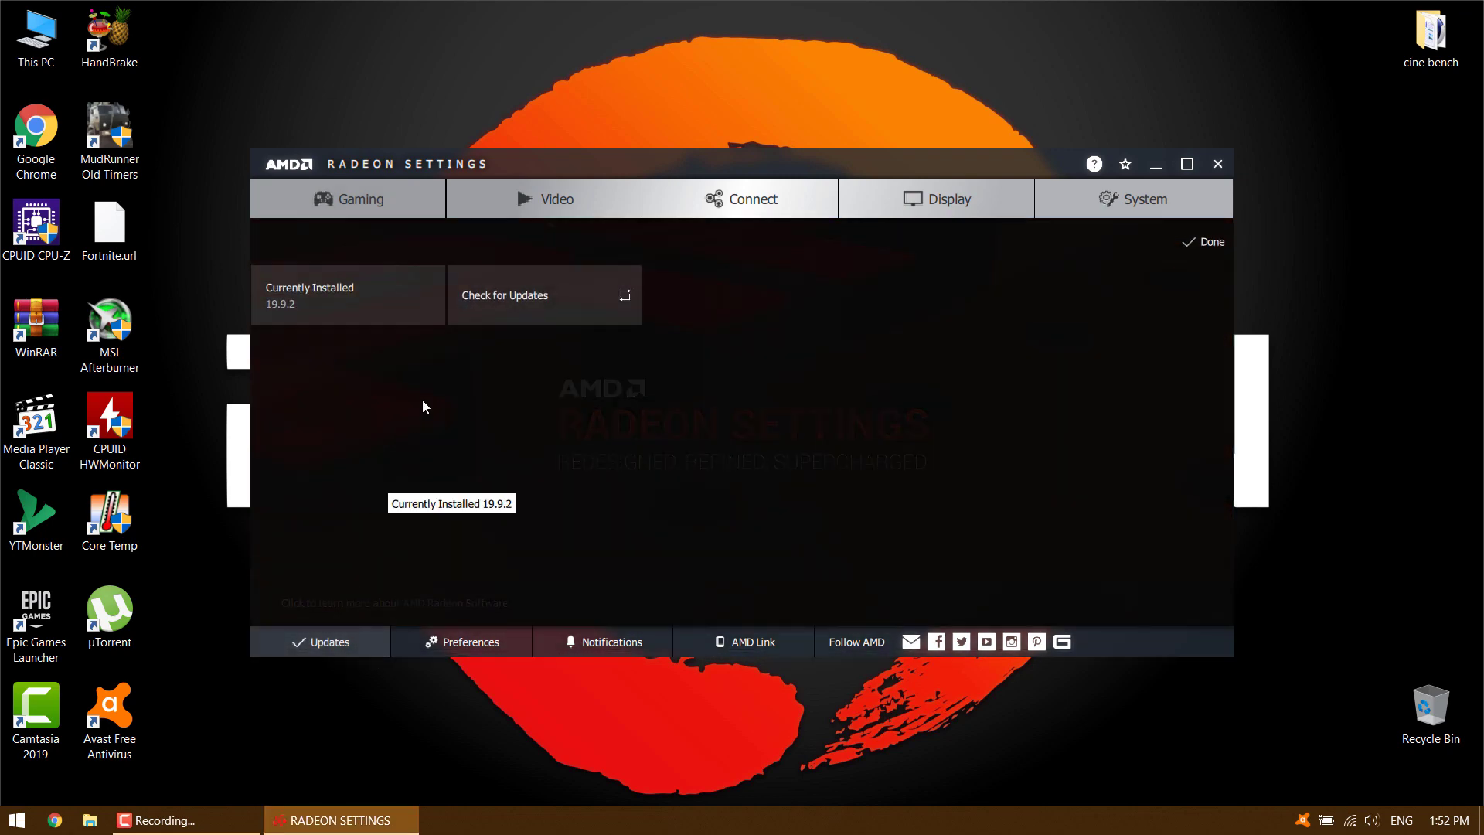
left_click(517, 317)
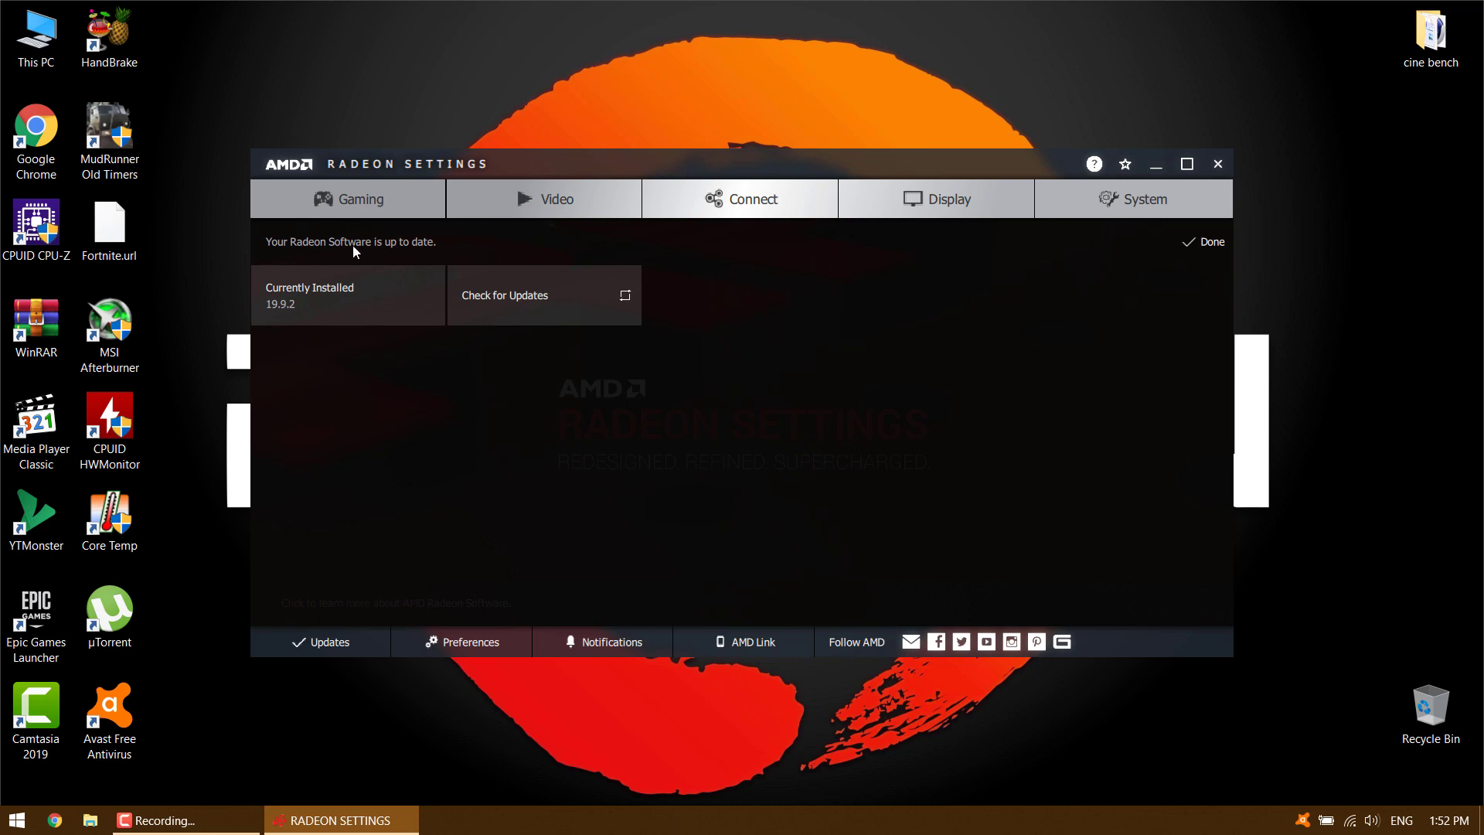
left_click(1216, 163)
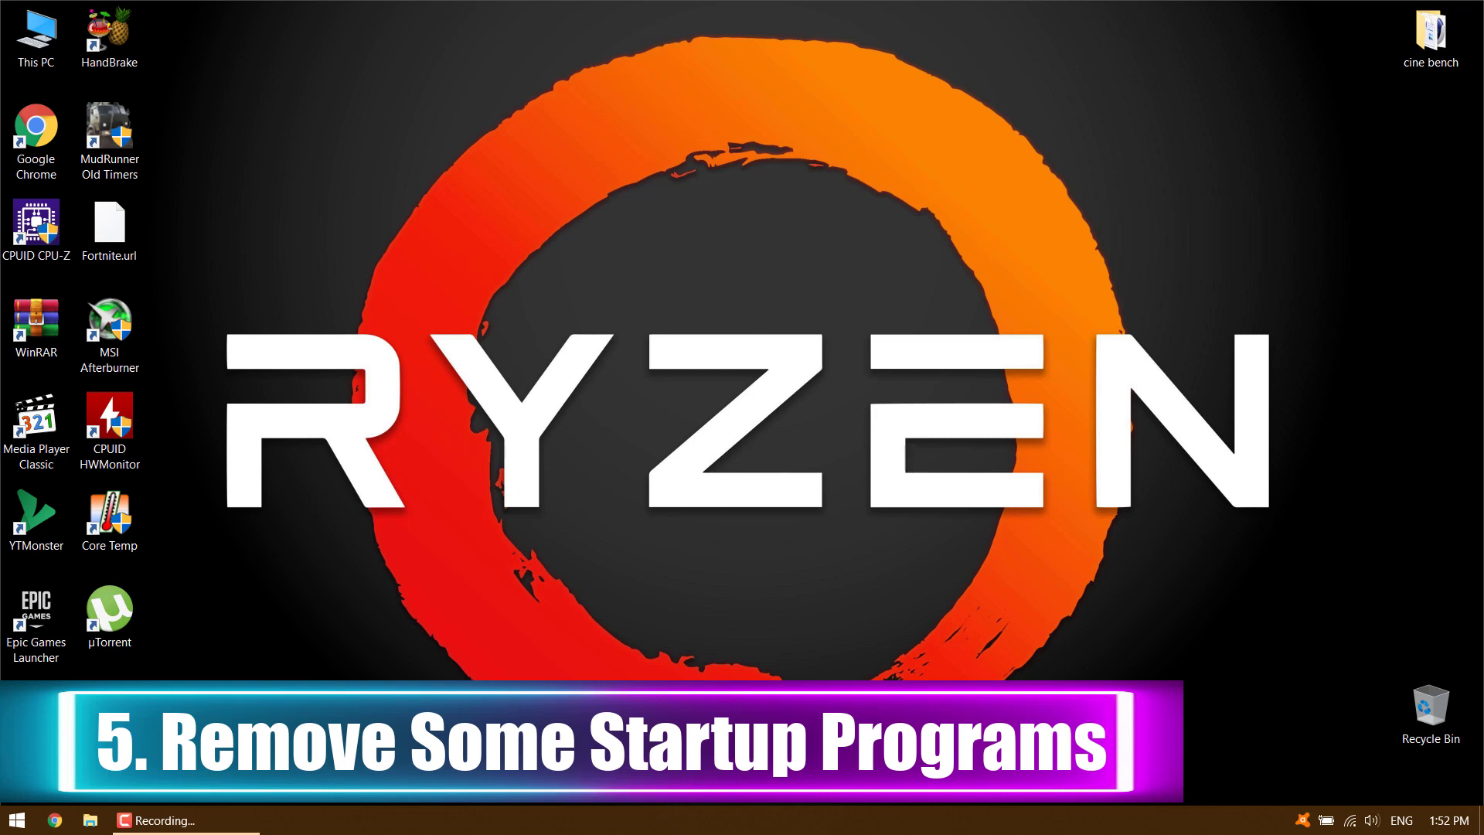
right_click(357, 823)
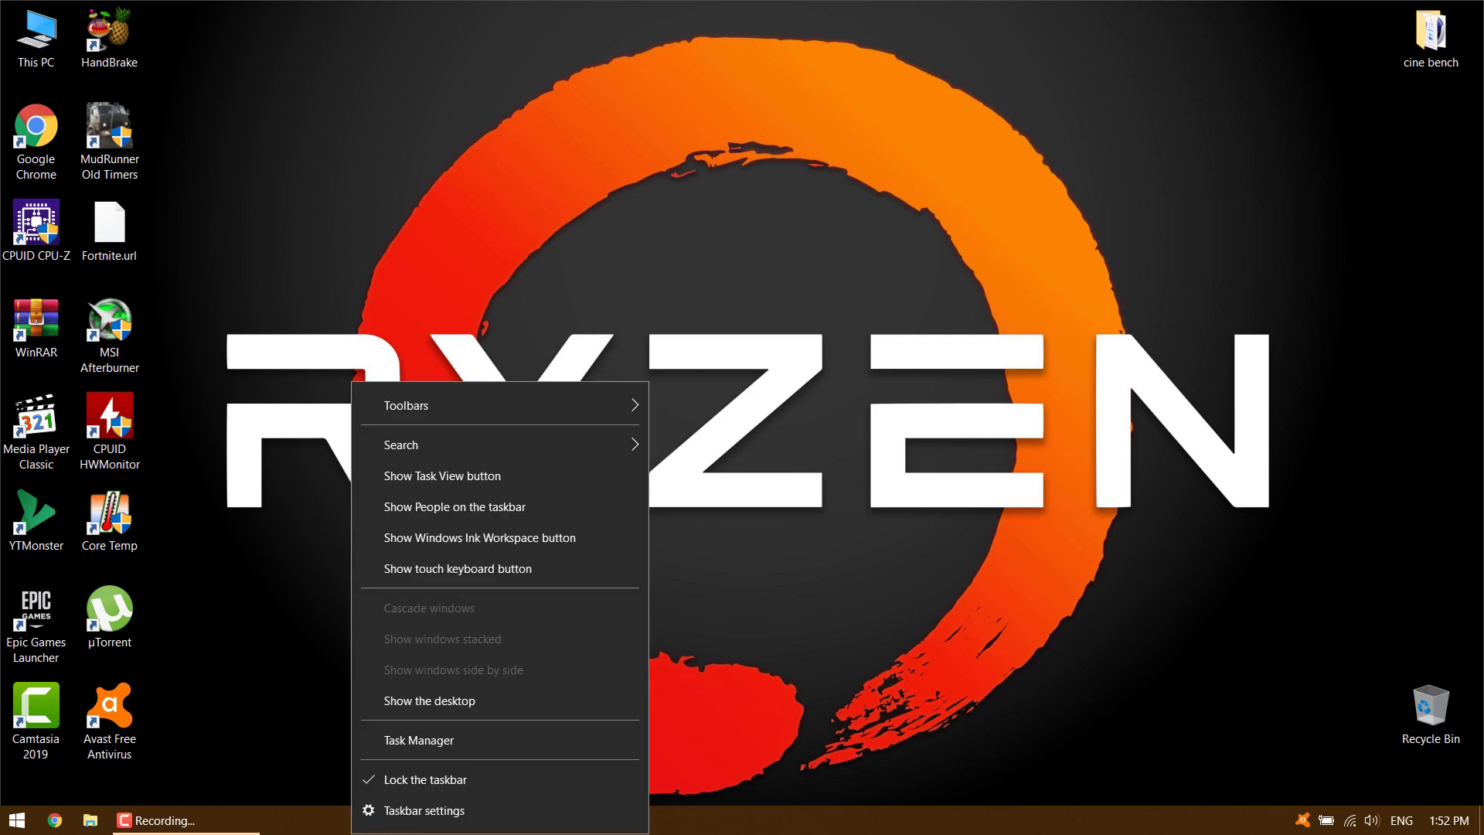
left_click(387, 739)
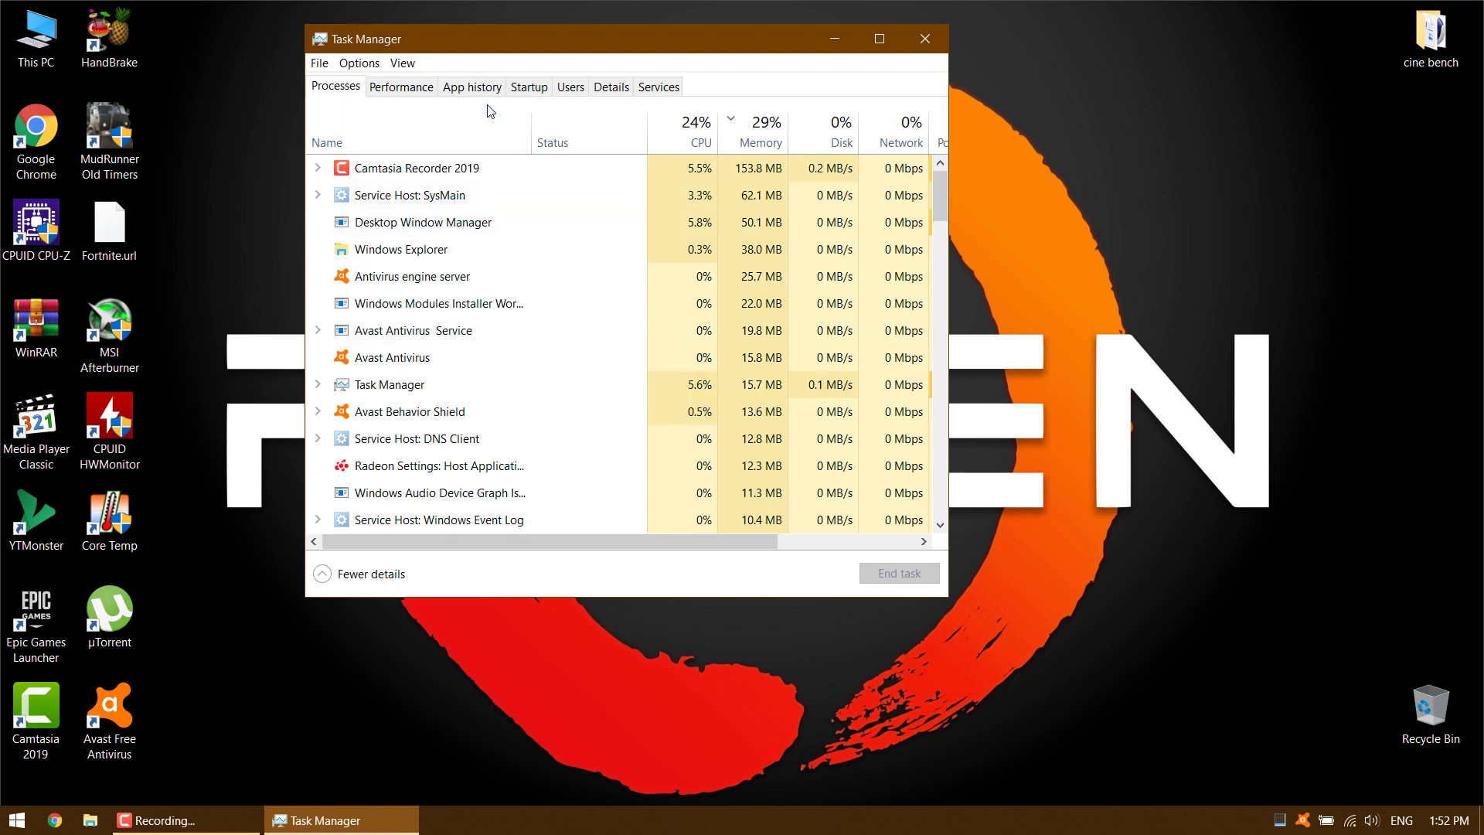
left_click(526, 88)
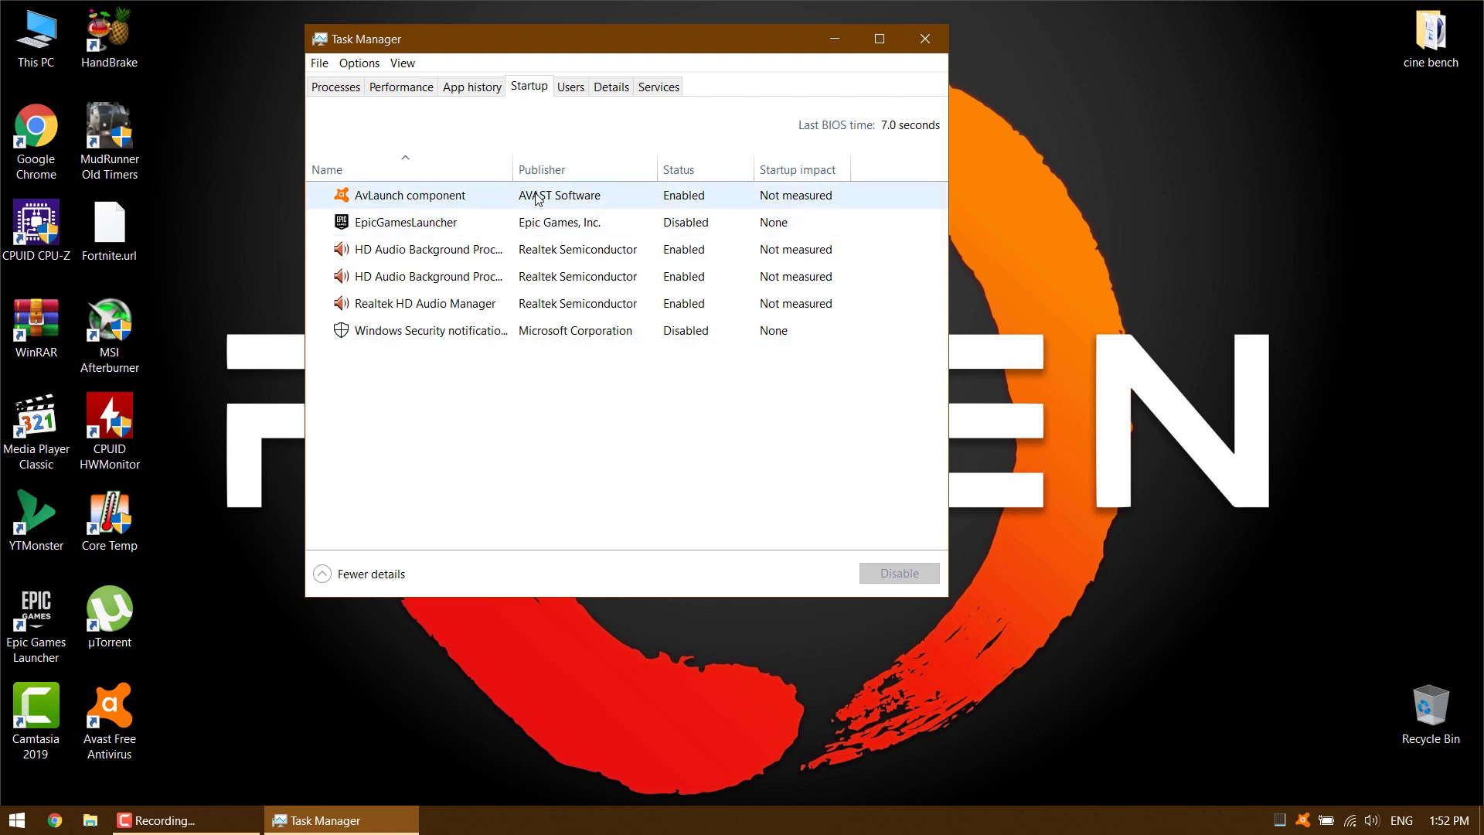
left_click(505, 341)
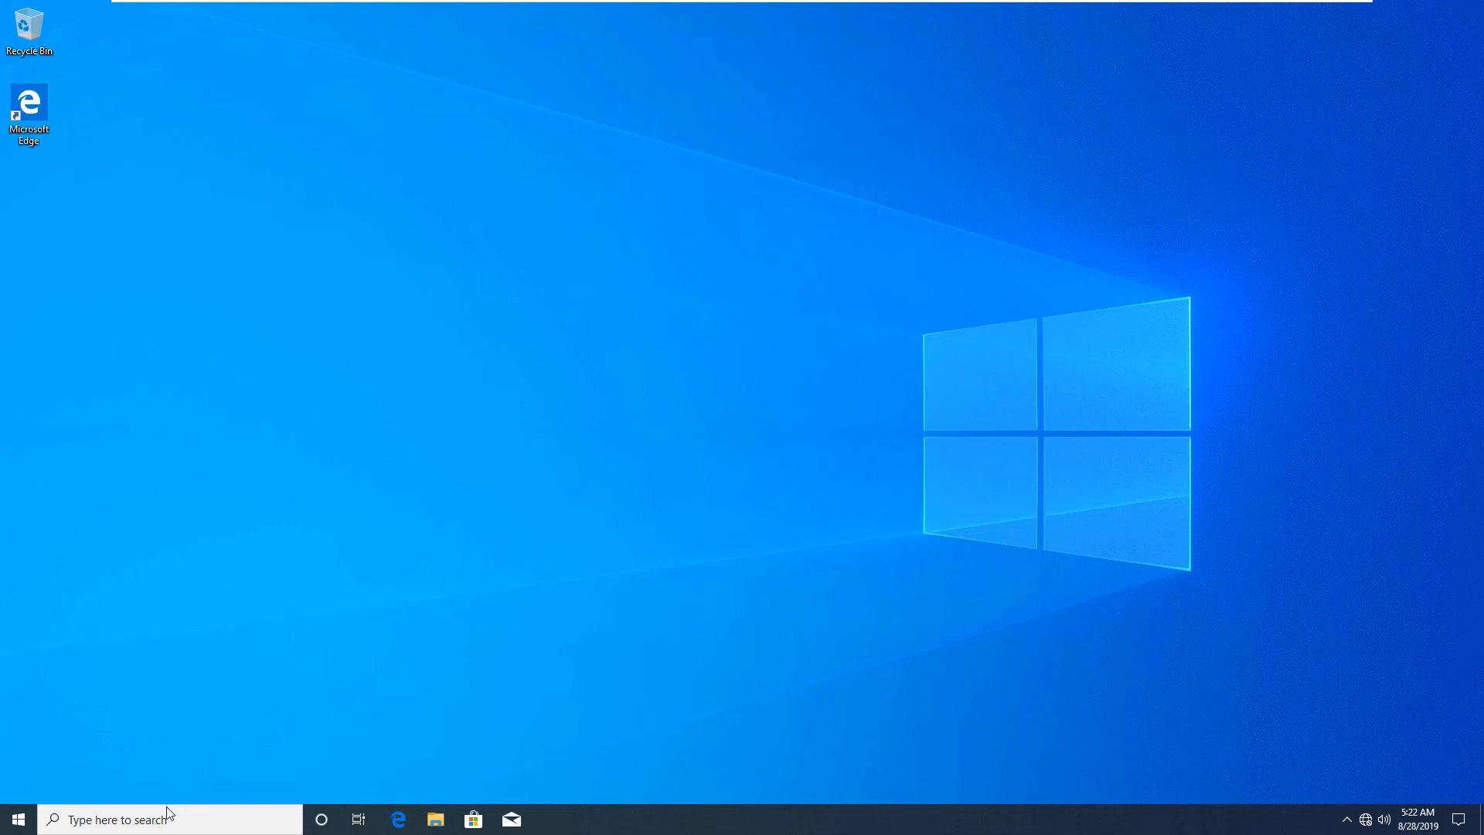
Open Settings from the Start menu and maximize its window on the home page
left_click(18, 820)
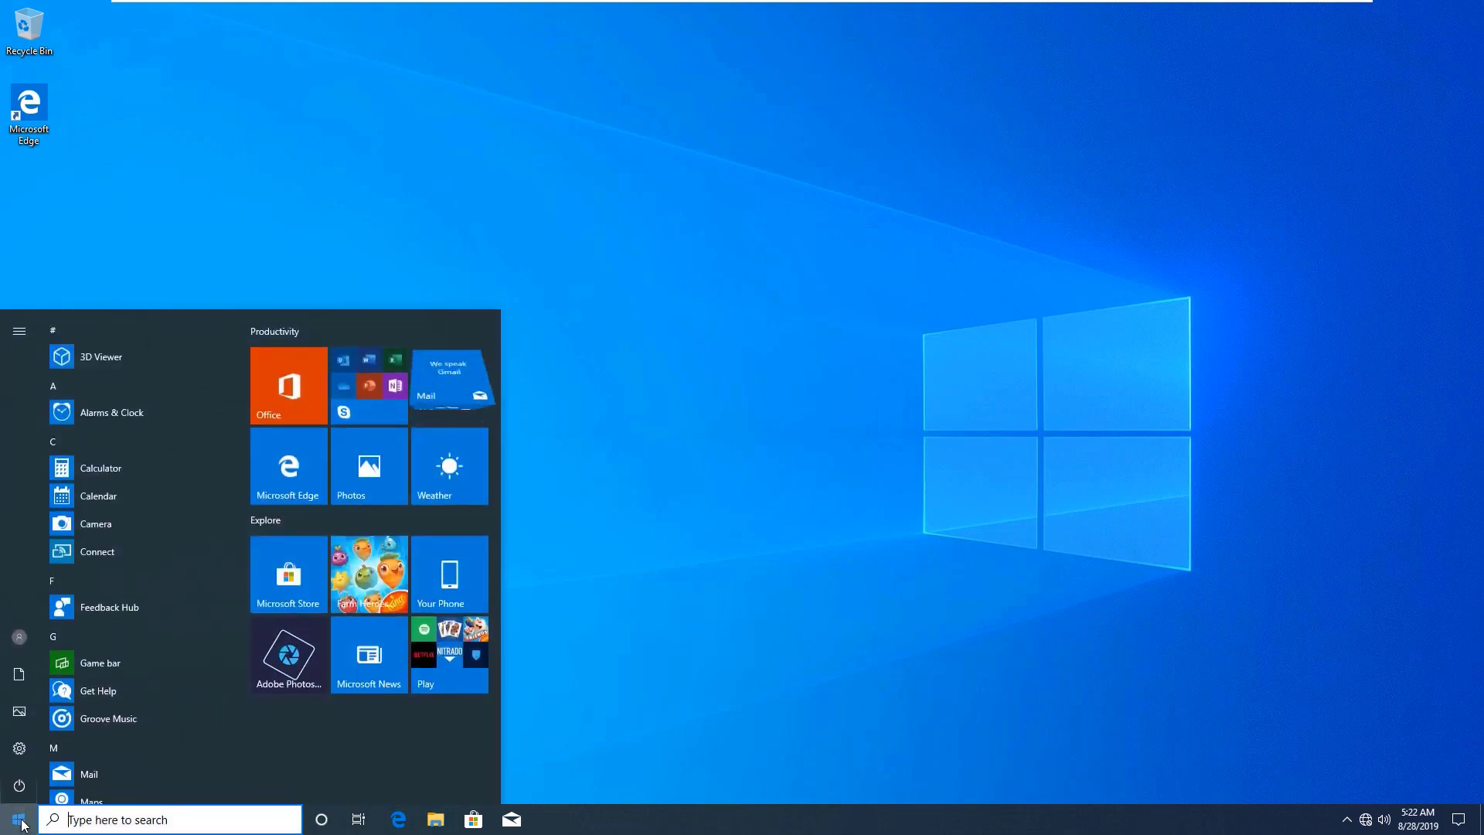
left_click(19, 748)
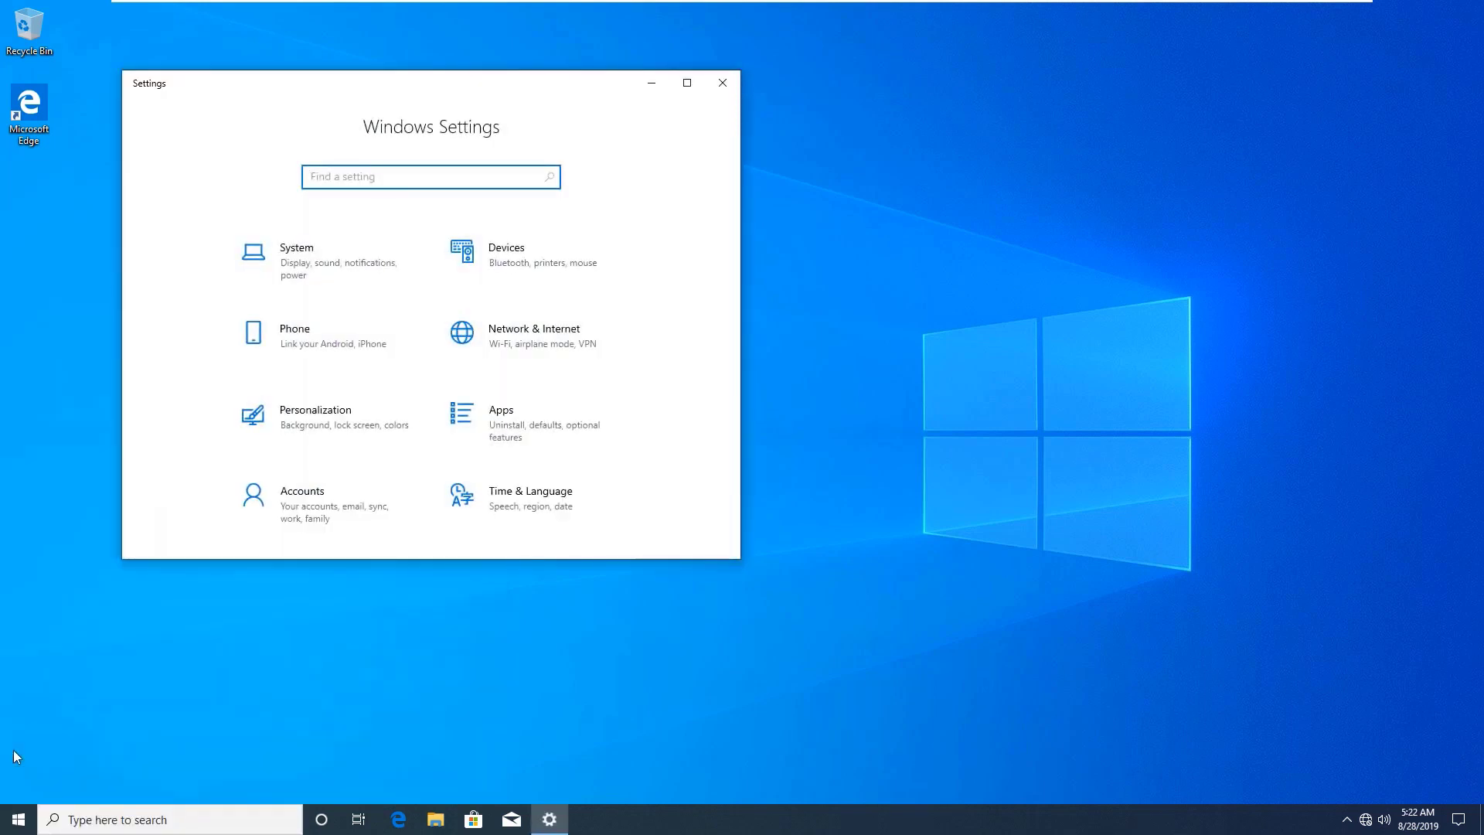
left_click(686, 83)
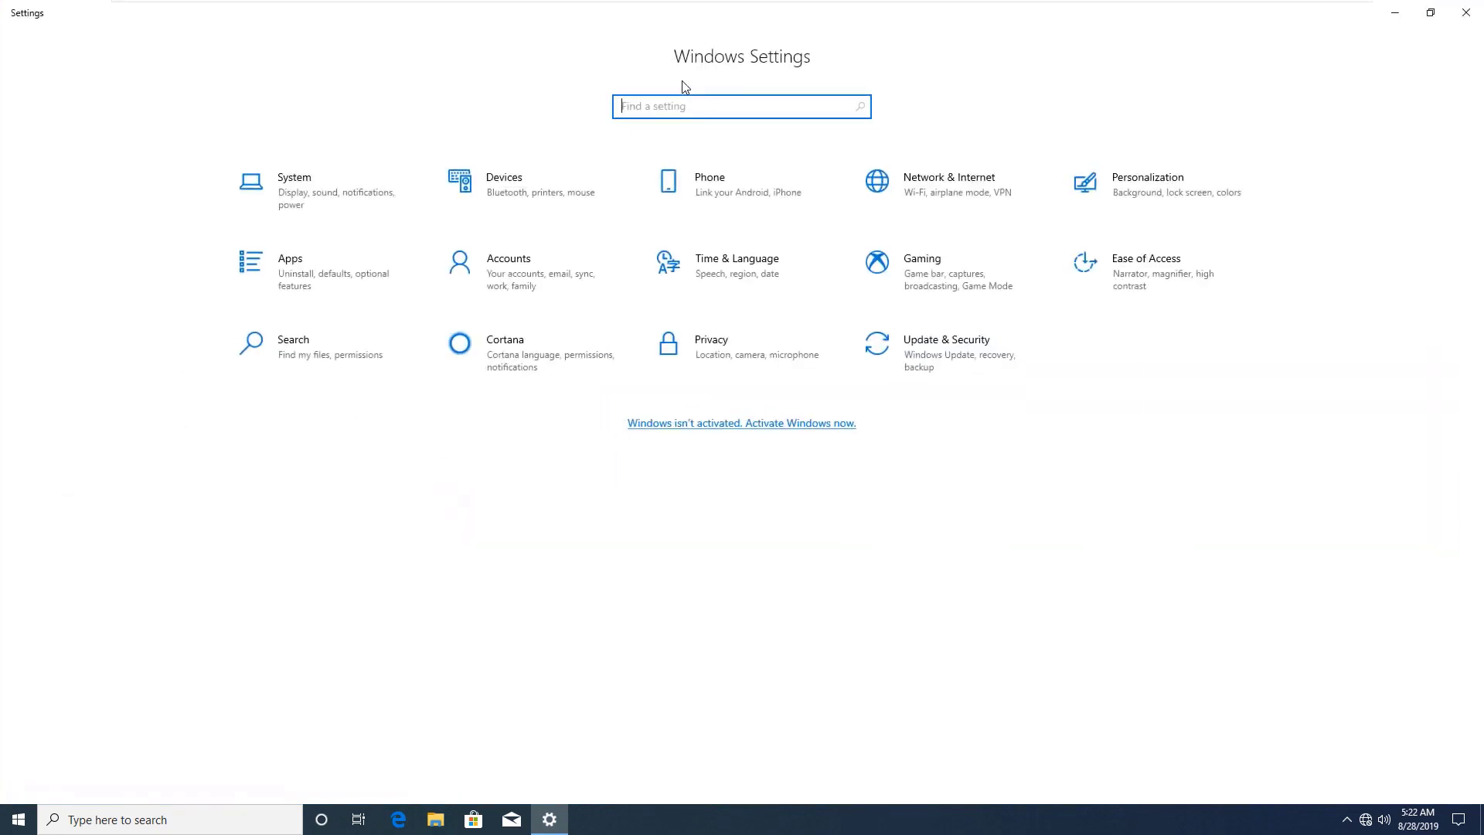
left_click(944, 372)
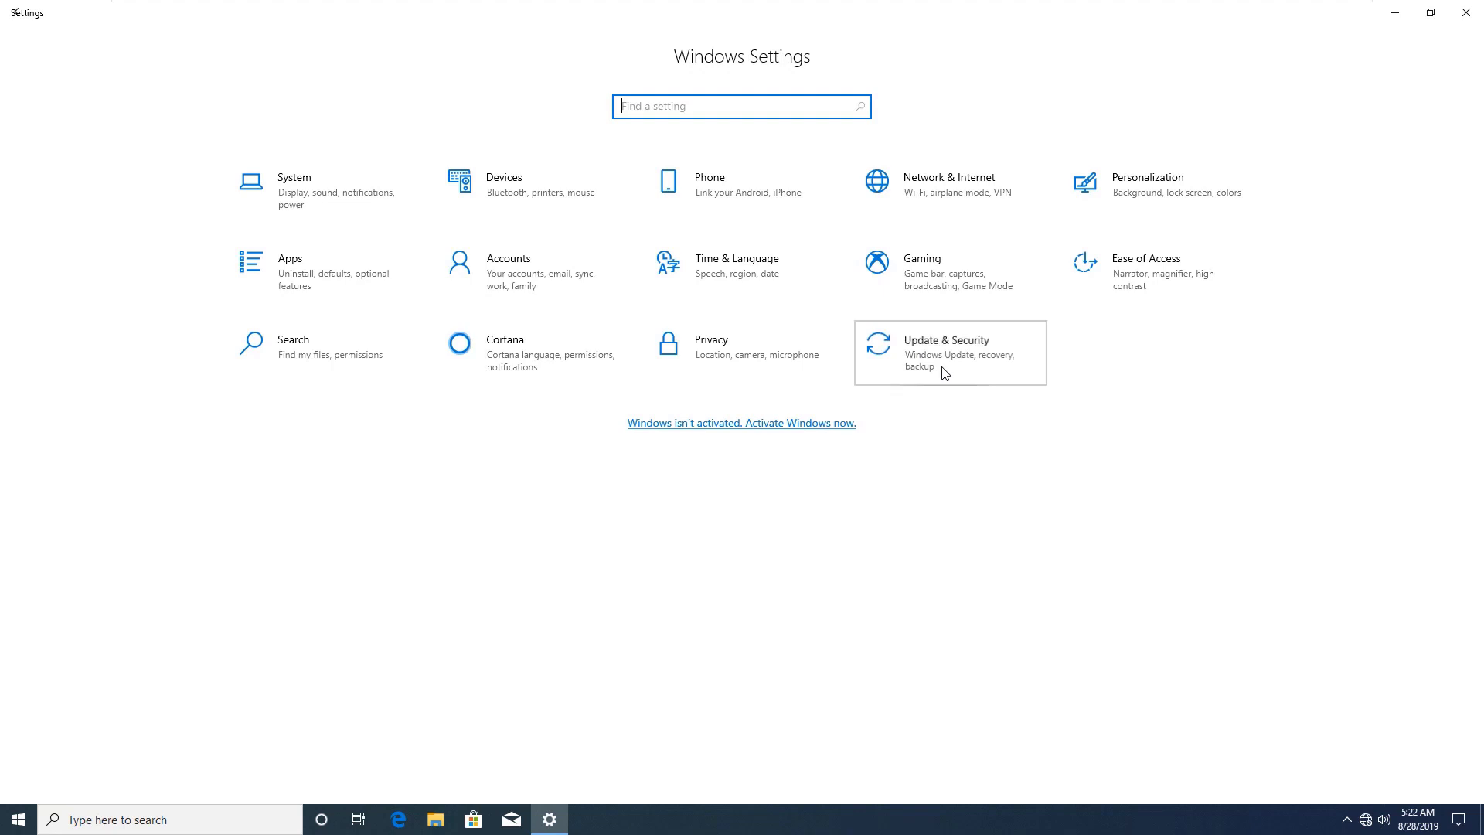
Open Update & Security, review Windows Update, then switch to the Recovery page
left_click(944, 372)
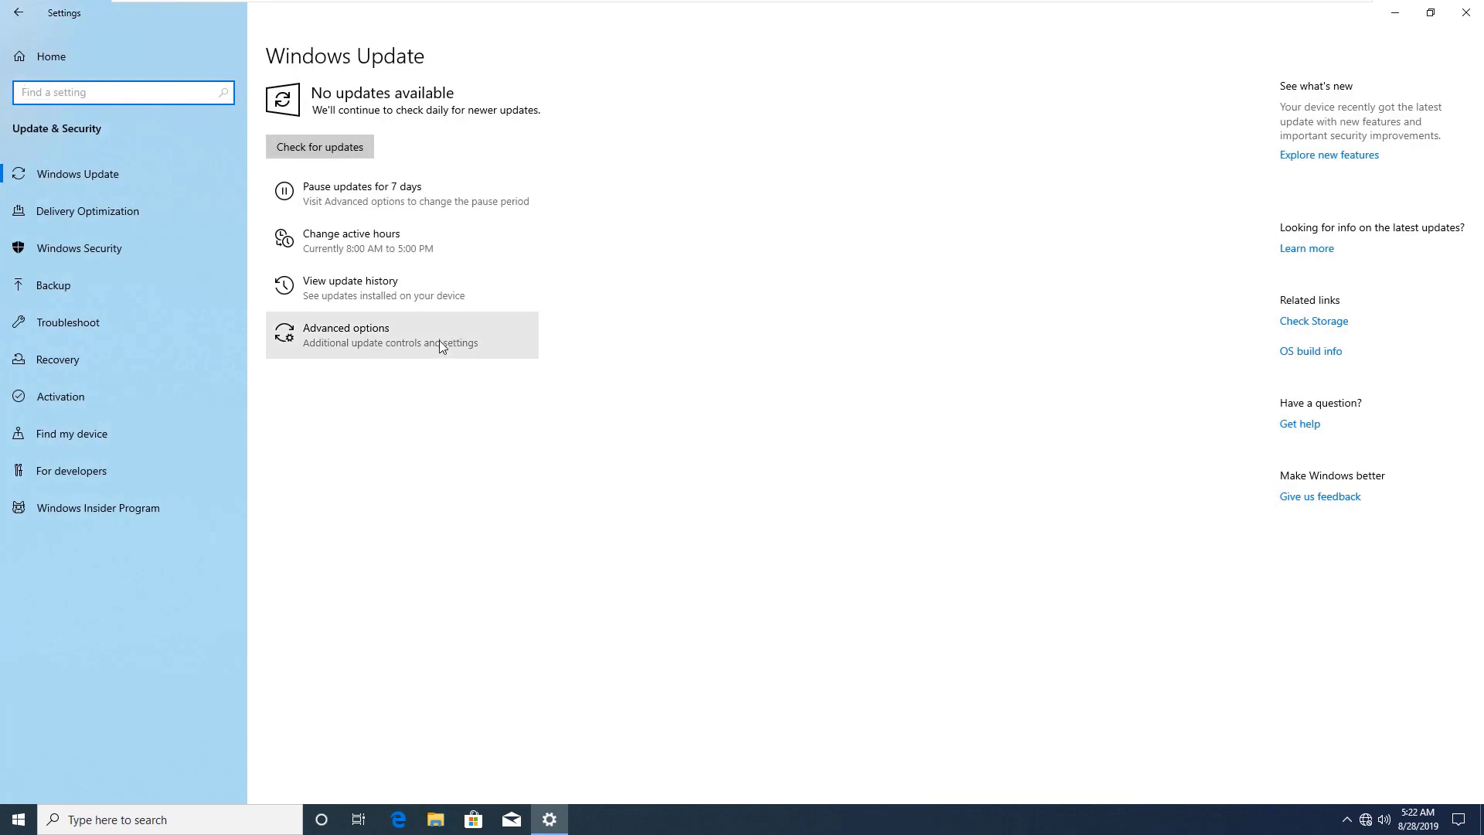
left_click(107, 364)
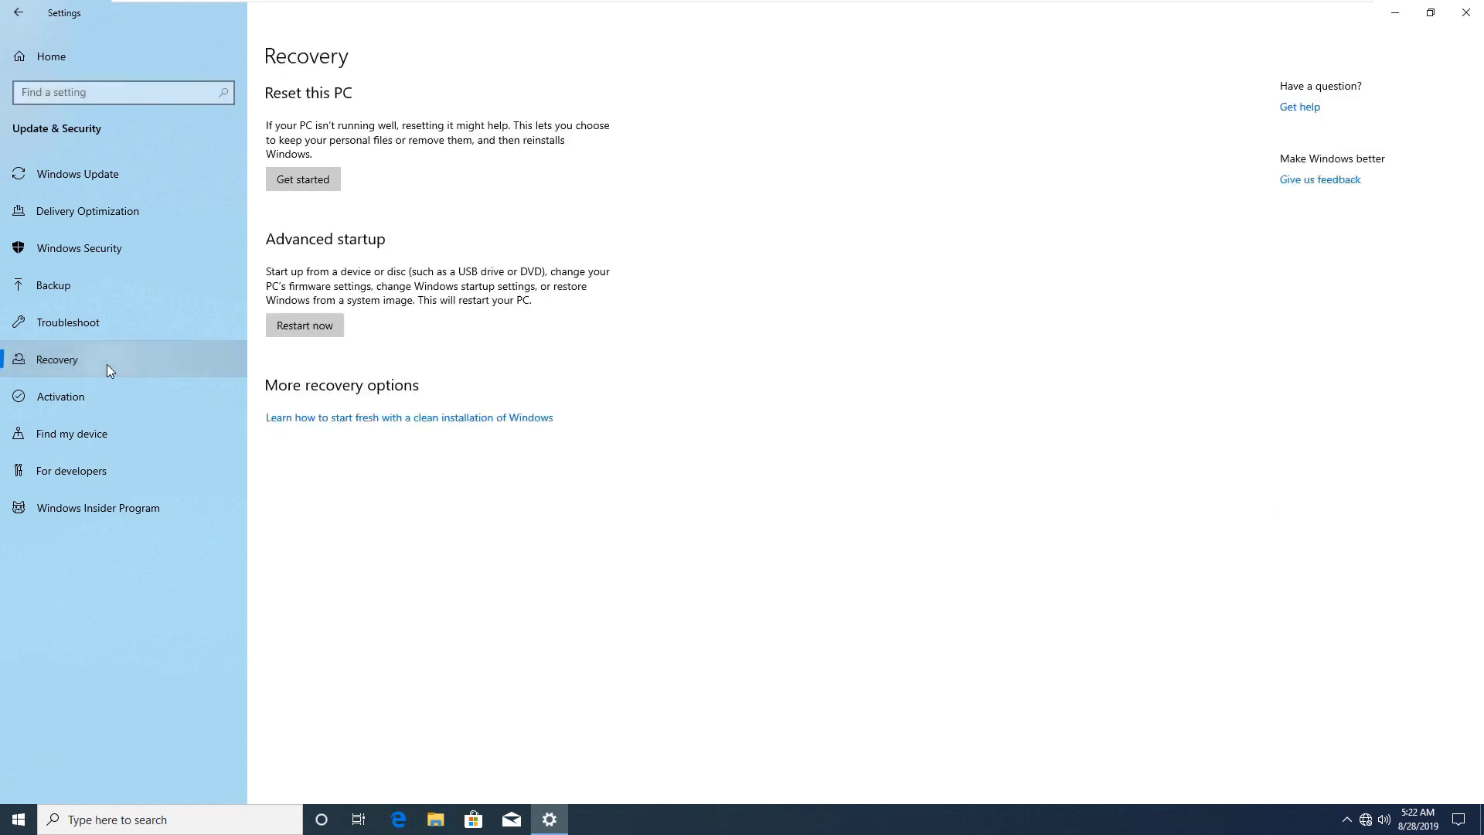